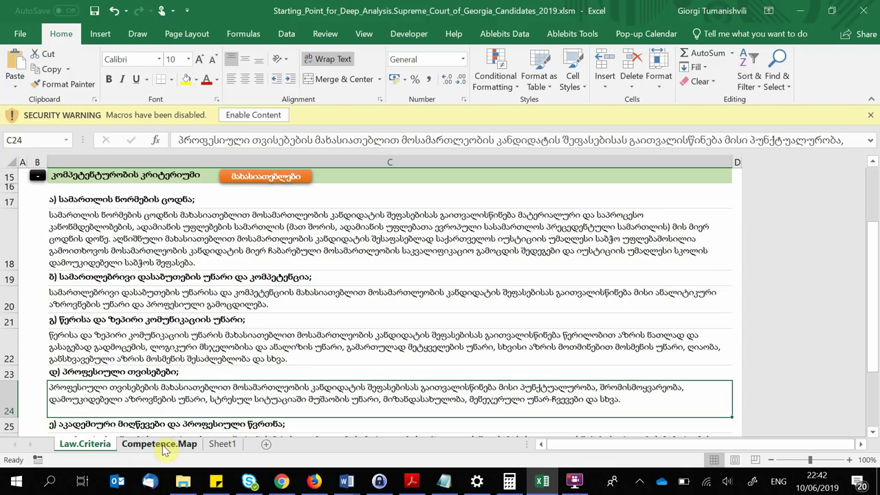
Step: Open the Competence.Map sheet, select the formula cell F10 and enable the workbook's macro content
{"action": "left_click", "coordinate": [162, 445]}
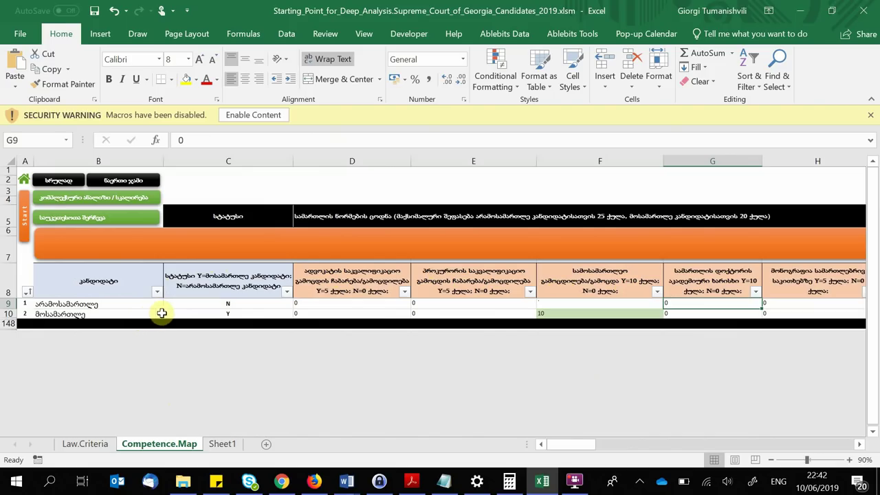
{"action": "key", "text": "Down"}
{"action": "key", "text": "Left"}
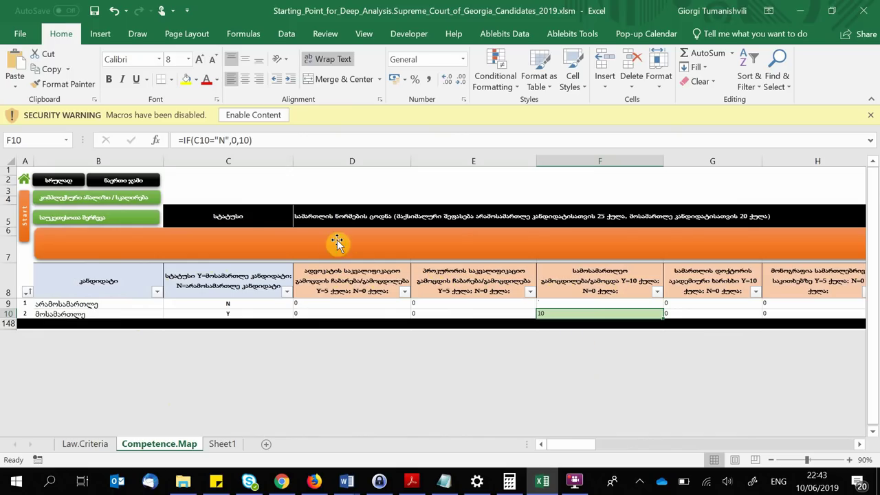
{"action": "left_click", "coordinate": [245, 117]}
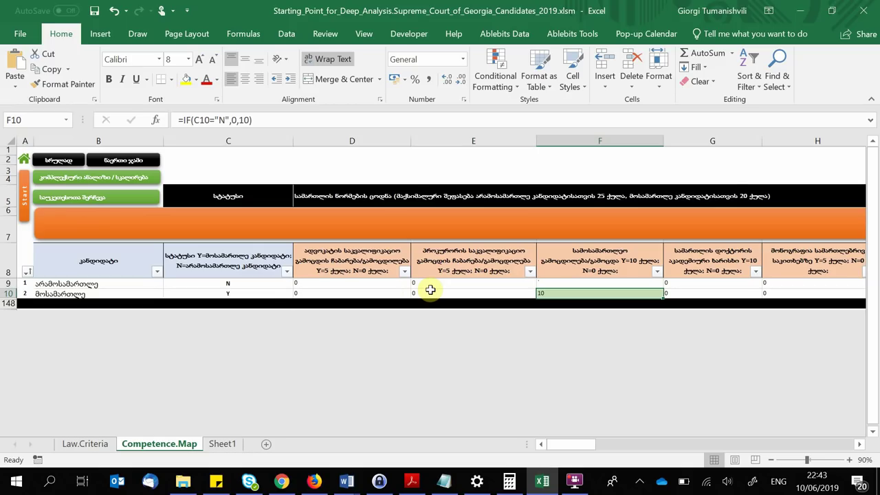
Step: Set the status of the judge candidate in cell C10 to N
{"action": "left_click", "coordinate": [253, 293]}
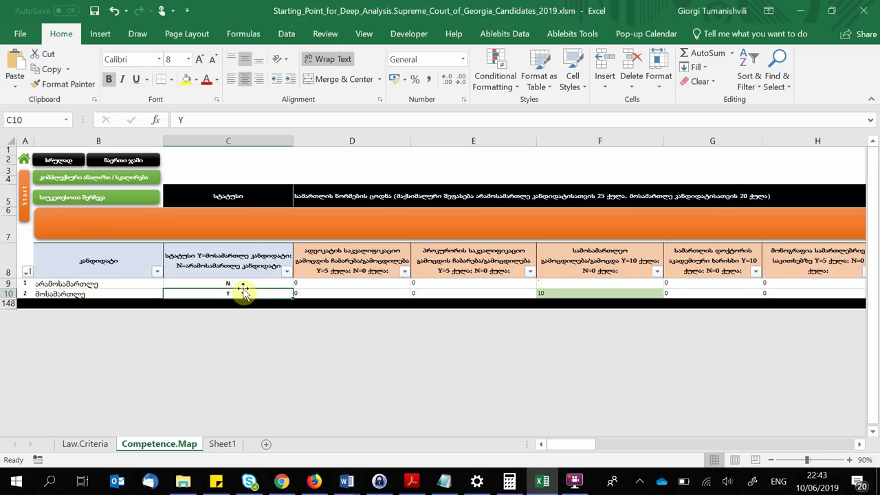
{"action": "type", "text": "N"}
{"action": "key", "text": "ctrl+Return"}
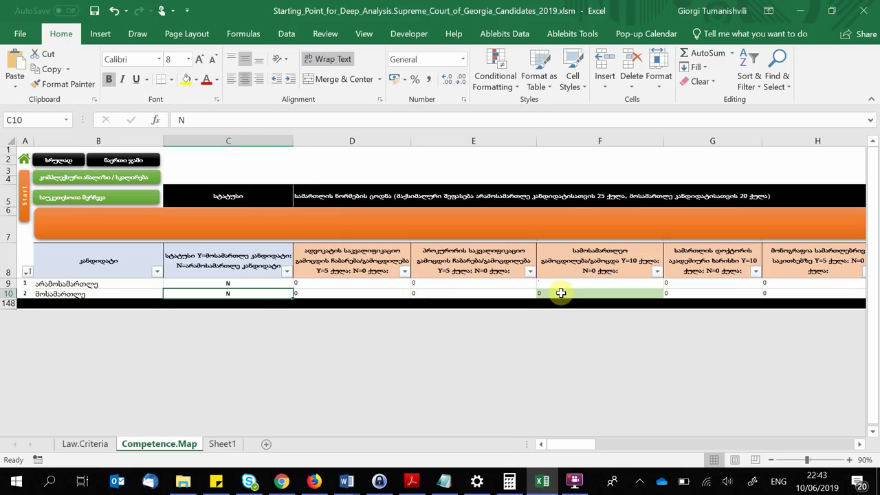
Step: Examine the scoring criteria across row 9, from the legal norms columns through the written and oral communication columns
{"action": "left_click", "coordinate": [320, 291]}
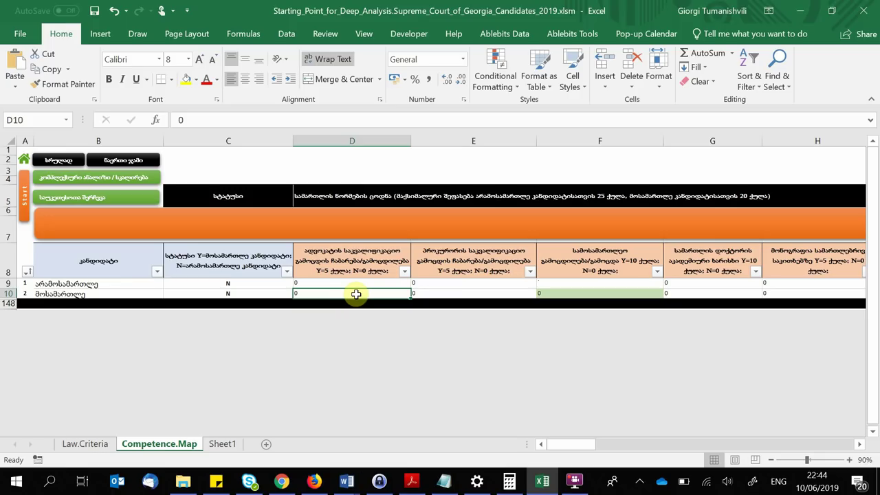
{"action": "left_click", "coordinate": [344, 282]}
{"action": "key", "text": "Right"}
{"action": "key", "text": "Right"}
{"action": "key", "text": "Right"}
{"action": "key", "text": "Right"}
{"action": "key", "text": "Right"}
{"action": "key", "text": "Right"}
{"action": "key", "text": "Right"}
{"action": "key", "text": "Right"}
{"action": "key", "text": "Right"}
{"action": "key", "text": "Right"}
{"action": "key", "text": "Right"}
{"action": "key", "text": "Right"}
{"action": "key", "text": "Right"}
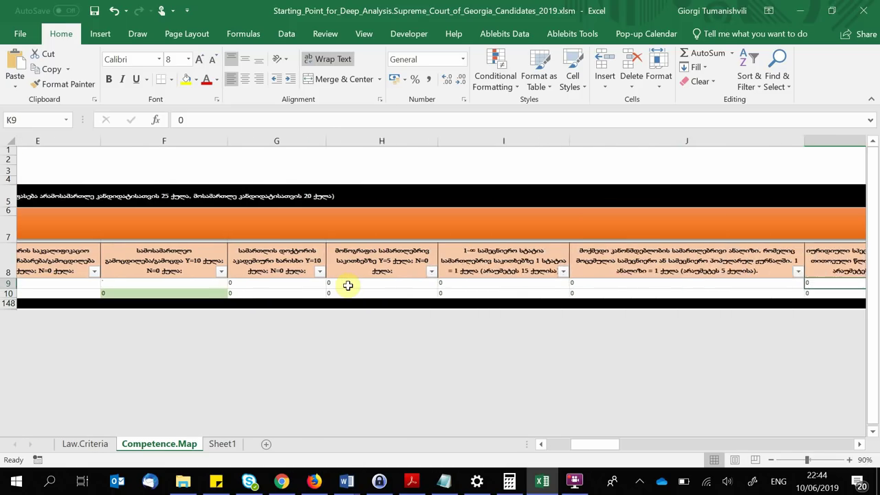
{"action": "key", "text": "Right"}
{"action": "key", "text": "Right"}
{"action": "key", "text": "Right"}
{"action": "key", "text": "Right"}
{"action": "key", "text": "Right"}
{"action": "key", "text": "Right"}
{"action": "key", "text": "Right"}
{"action": "key", "text": "Right"}
{"action": "key", "text": "Right"}
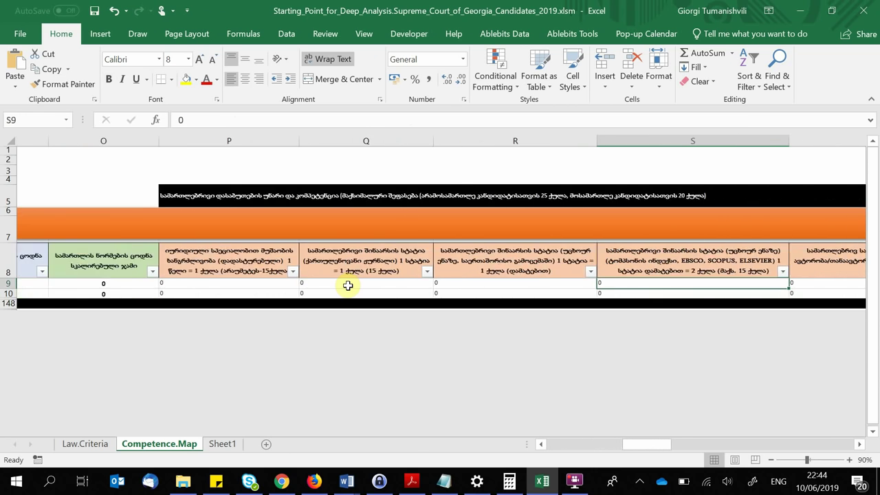
{"action": "key", "text": "Right"}
{"action": "key", "text": "Right"}
{"action": "key", "text": "Right"}
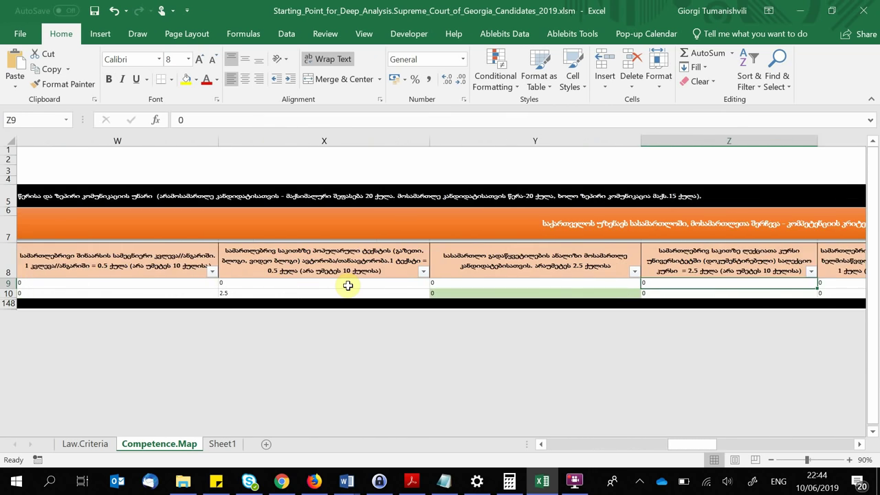
{"action": "key", "text": "Home"}
Step: Switch to Chrome and look through the list of registered Supreme Court candidates on the hcoj.gov.ge page
{"action": "left_click", "coordinate": [282, 481]}
{"action": "left_click", "coordinate": [282, 482]}
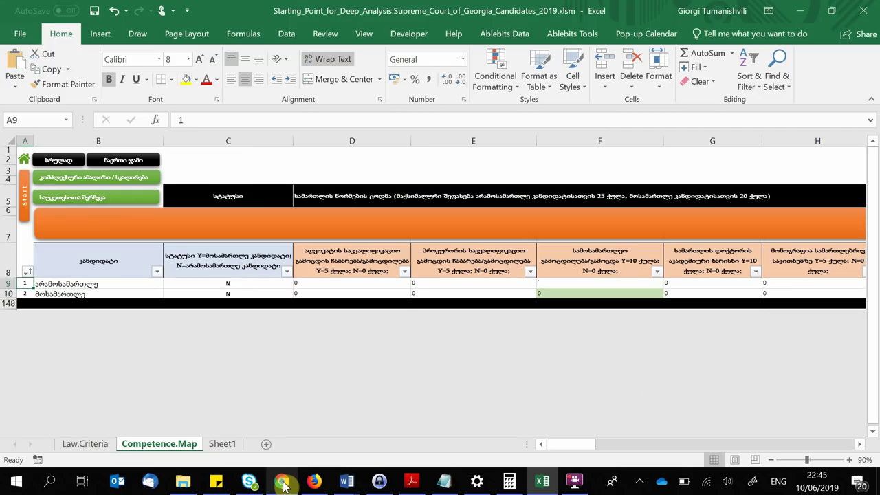
{"action": "left_click", "coordinate": [282, 481]}
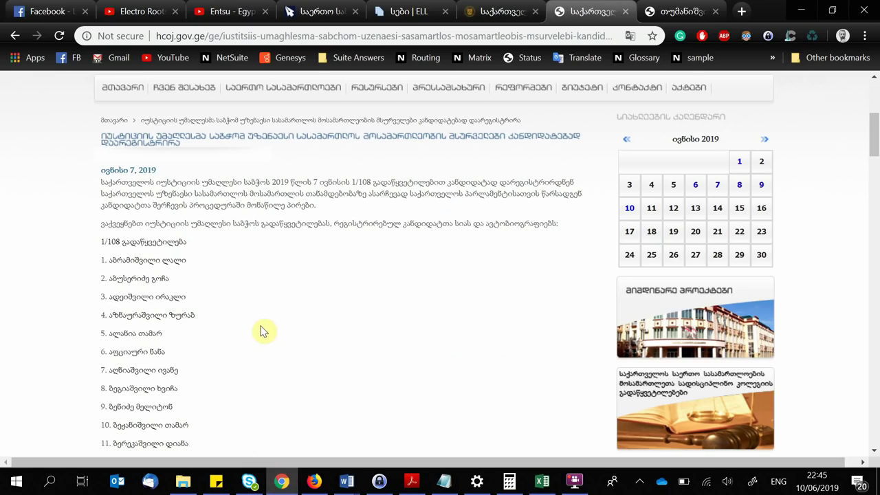
{"action": "scroll", "coordinate": [254, 319], "scroll_direction": "down", "scroll_amount": 4}
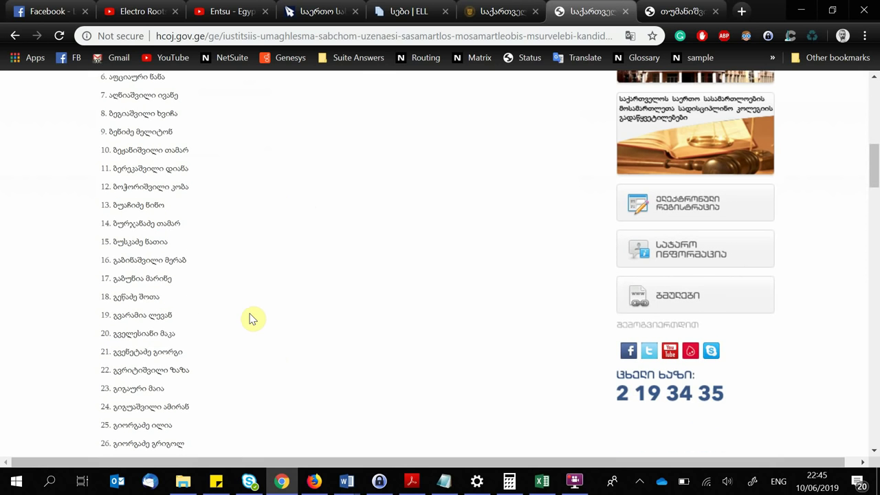
{"action": "scroll", "coordinate": [252, 318], "scroll_direction": "down", "scroll_amount": 1}
{"action": "scroll", "coordinate": [237, 316], "scroll_direction": "up", "scroll_amount": 5}
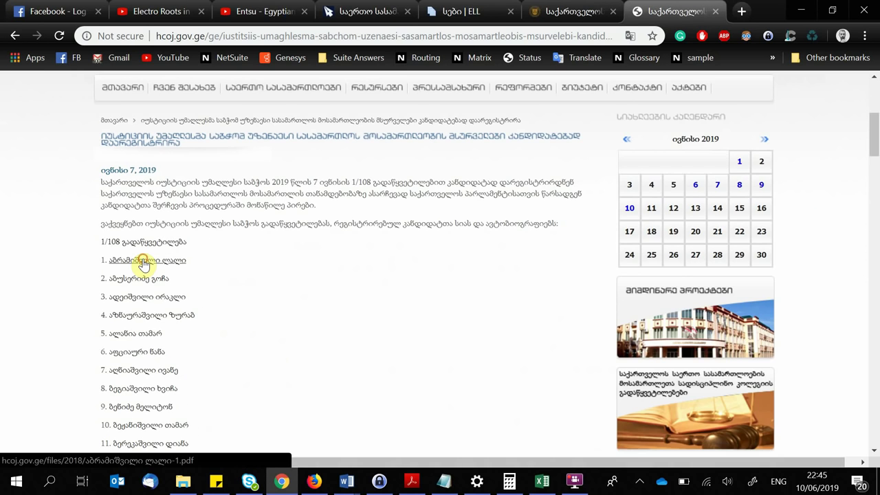
Step: Open the first listed candidate's autobiography PDF and read through it
{"action": "left_click", "coordinate": [143, 263]}
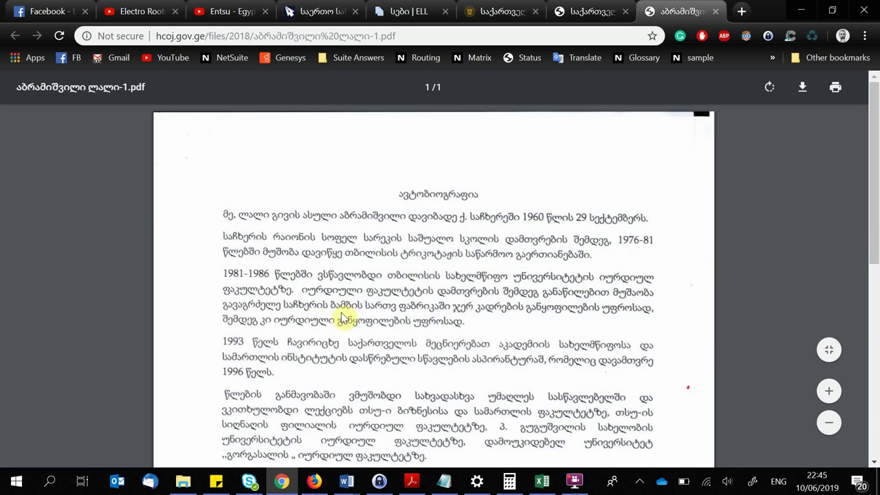
{"action": "scroll", "coordinate": [344, 317], "scroll_direction": "down", "scroll_amount": 5}
{"action": "scroll", "coordinate": [343, 316], "scroll_direction": "down", "scroll_amount": 1}
{"action": "scroll", "coordinate": [344, 316], "scroll_direction": "up", "scroll_amount": 5}
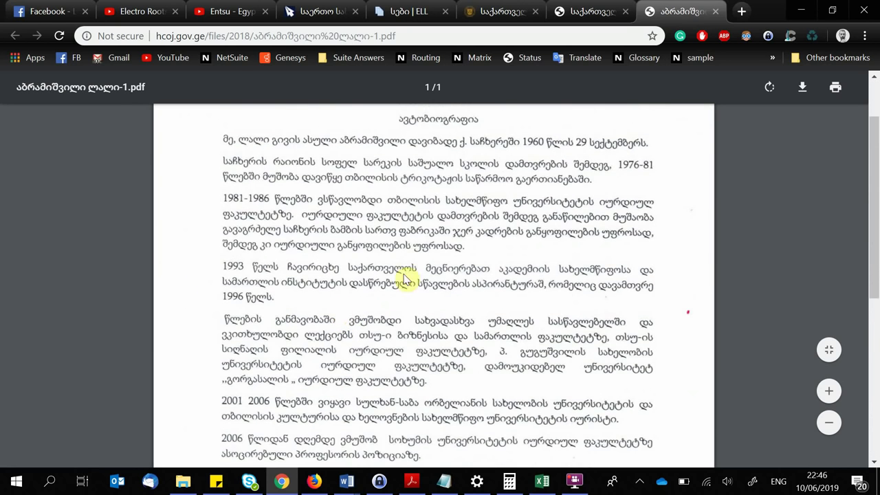
Step: Check the electronic law library site and search Google for a person's full name, browsing the results
{"action": "left_click", "coordinate": [406, 11]}
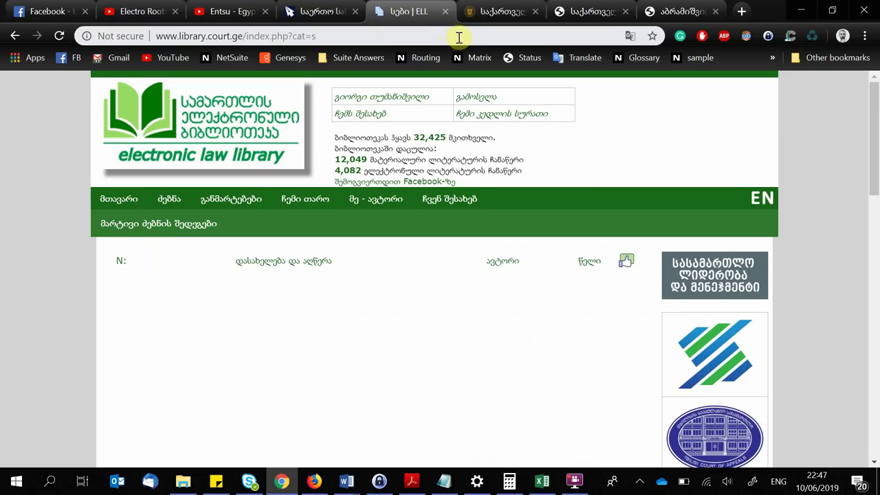
{"action": "left_click", "coordinate": [492, 13]}
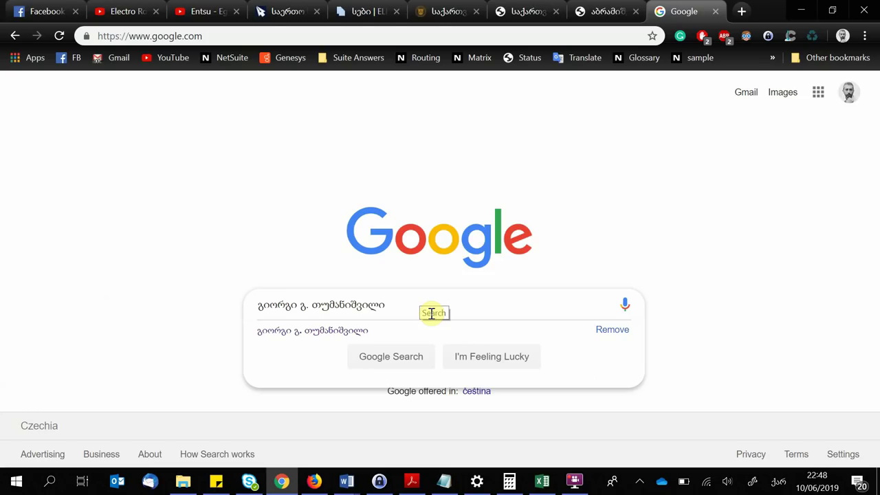
{"action": "key", "text": "Return"}
{"action": "scroll", "coordinate": [433, 314], "scroll_direction": "down", "scroll_amount": 10}
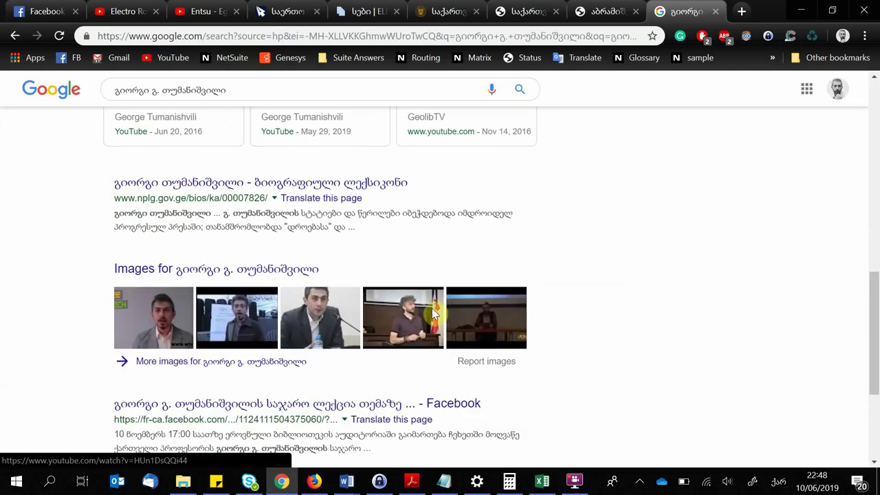
{"action": "scroll", "coordinate": [433, 314], "scroll_direction": "down", "scroll_amount": 3}
Step: Switch back to Excel and examine row 9 across to the overall competence totals and the political loyalty columns
{"action": "key", "text": "alt+Tab"}
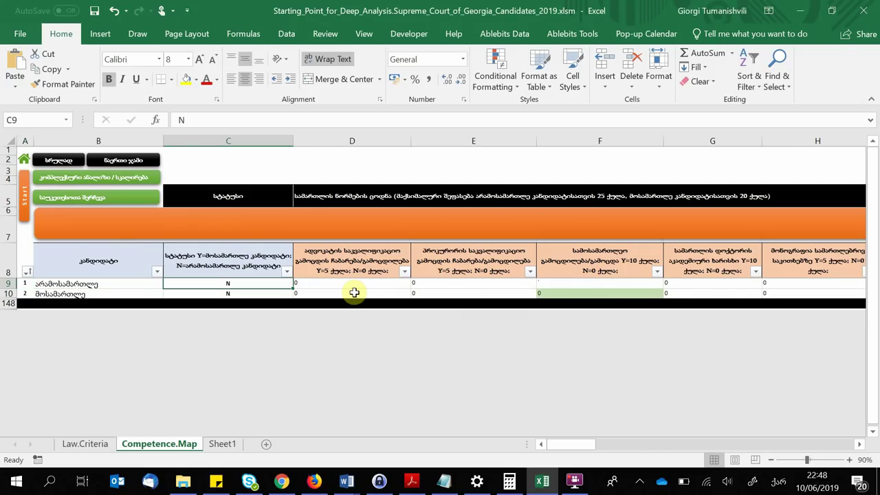
{"action": "key", "text": "Left"}
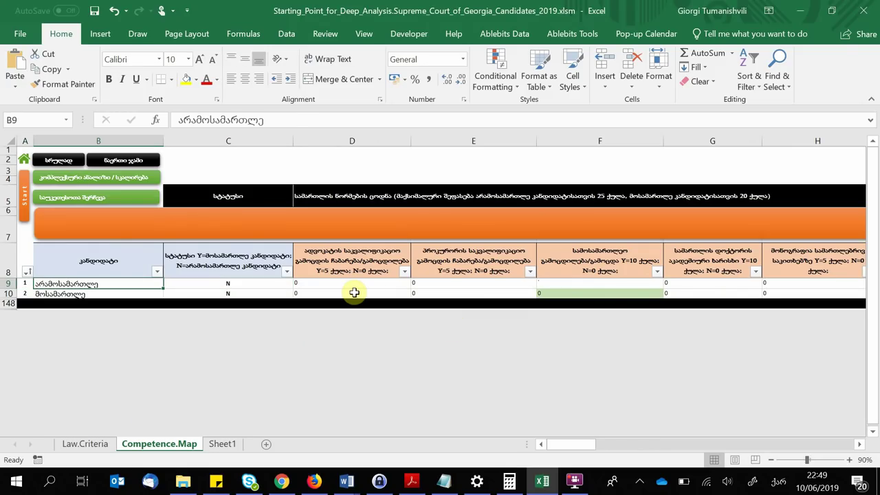
{"action": "key", "text": "Right"}
{"action": "key", "text": "Right"}
{"action": "key", "text": "Right"}
{"action": "key", "text": "Right"}
{"action": "key", "text": "Right"}
{"action": "key", "text": "Right"}
{"action": "key", "text": "Right"}
{"action": "key", "text": "Right"}
{"action": "key", "text": "Right"}
{"action": "key", "text": "Right"}
{"action": "key", "text": "Right"}
{"action": "key", "text": "Right"}
{"action": "key", "text": "Right"}
{"action": "key", "text": "Right"}
{"action": "key", "text": "Right"}
{"action": "key", "text": "Right"}
{"action": "key", "text": "Right"}
{"action": "key", "text": "Right"}
{"action": "key", "text": "Right"}
{"action": "key", "text": "Right"}
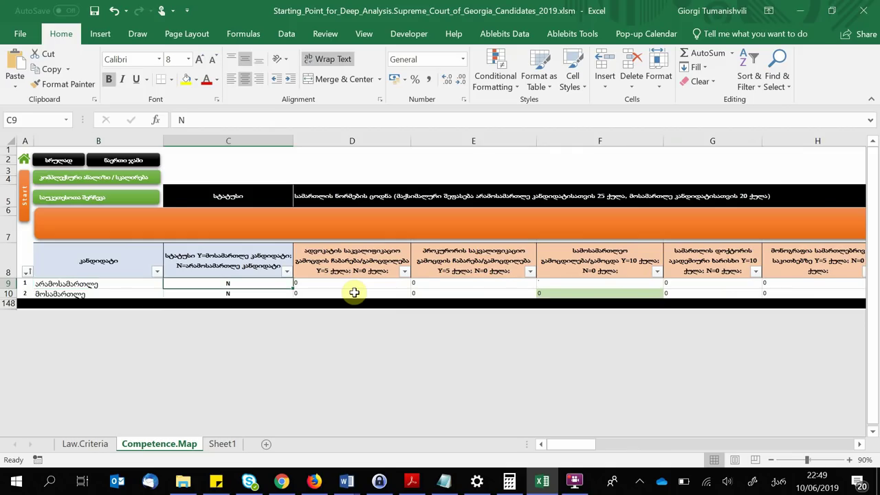
{"action": "key", "text": "Left"}
{"action": "key", "text": "Left"}
{"action": "key", "text": "Left"}
{"action": "key", "text": "Left"}
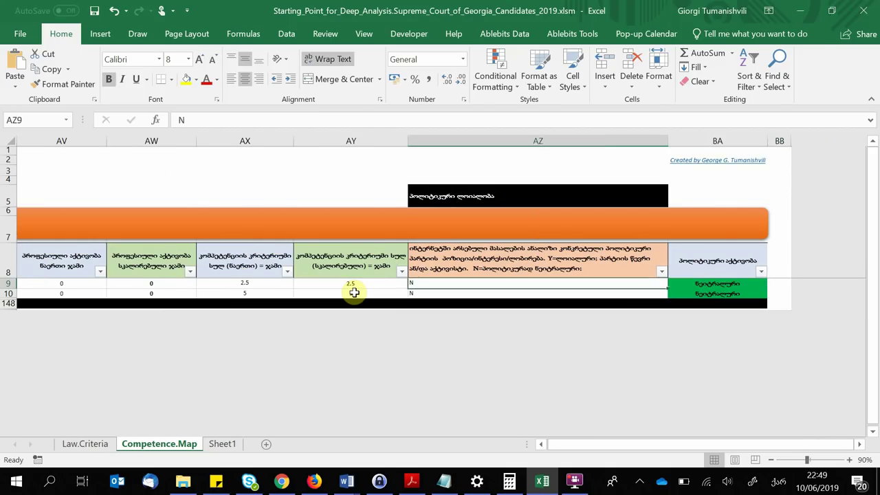
{"action": "scroll", "coordinate": [355, 293], "scroll_direction": "left", "scroll_amount": 2}
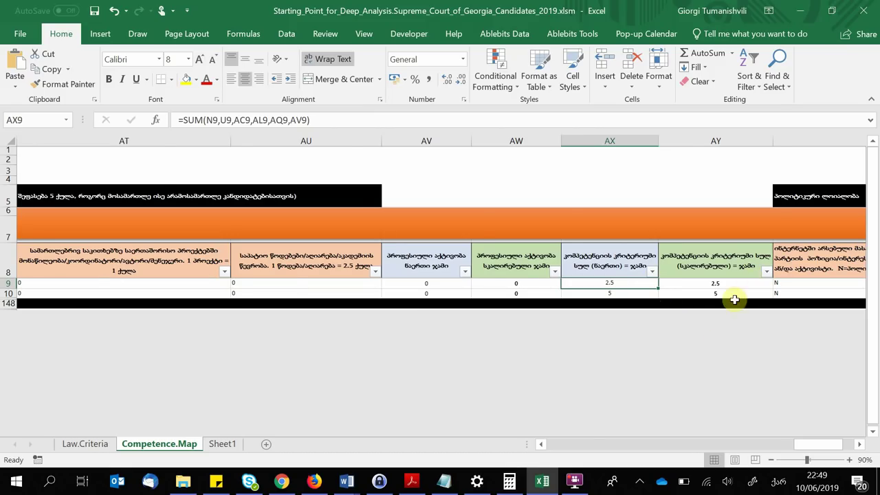
{"action": "scroll", "coordinate": [477, 230], "scroll_direction": "left", "scroll_amount": 20}
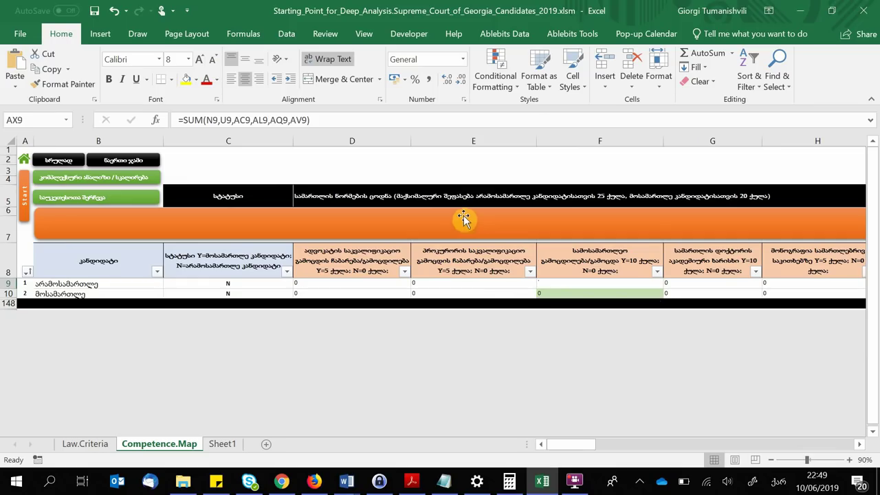
Step: For the judge candidate in row 10, enter 10 in the doctorate (G10), judicial exam (F10) and scientific article (I10) cells
{"action": "left_click", "coordinate": [462, 199]}
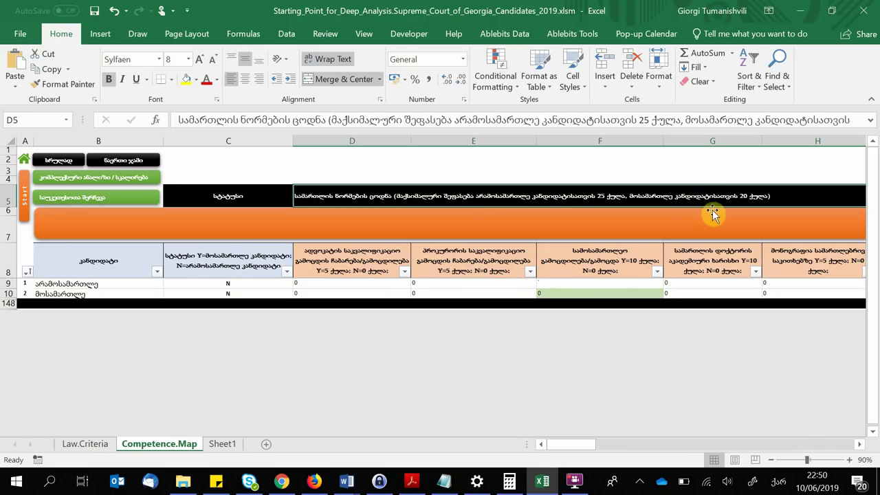
{"action": "key", "text": "Right"}
{"action": "key", "text": "Right"}
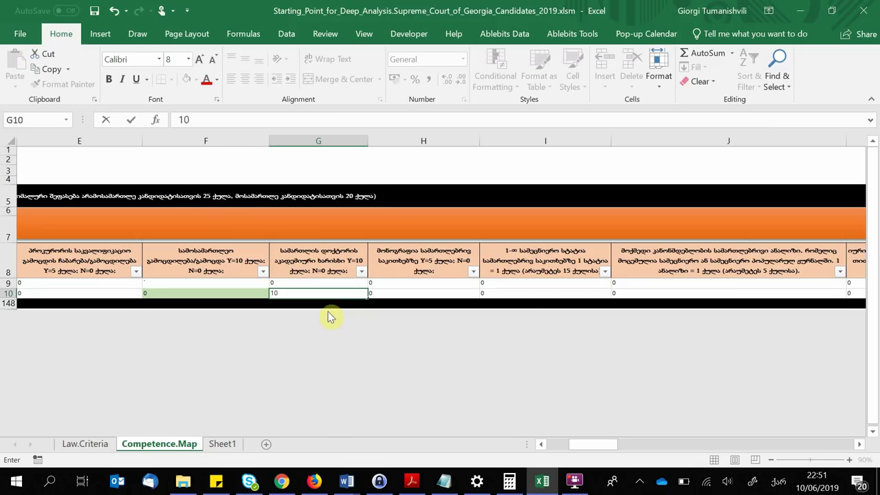
{"action": "left_click", "coordinate": [266, 294]}
{"action": "type", "text": "10"}
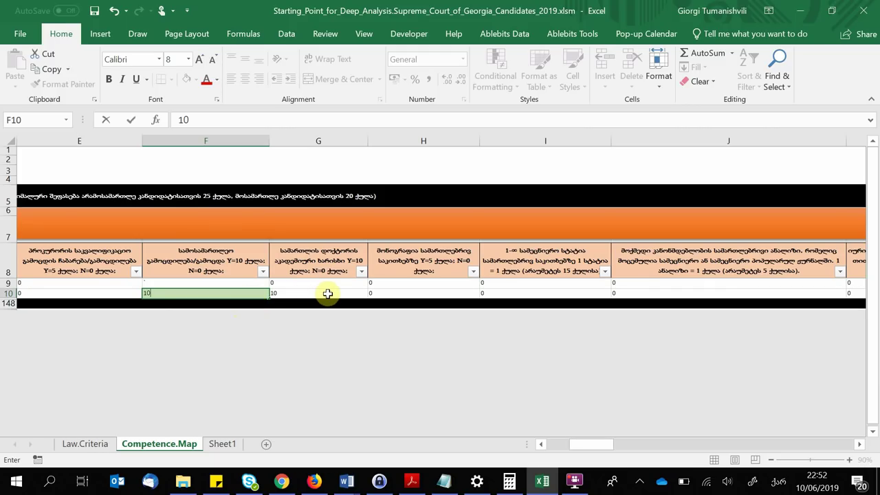
{"action": "left_click", "coordinate": [521, 293]}
{"action": "type", "text": "1"}
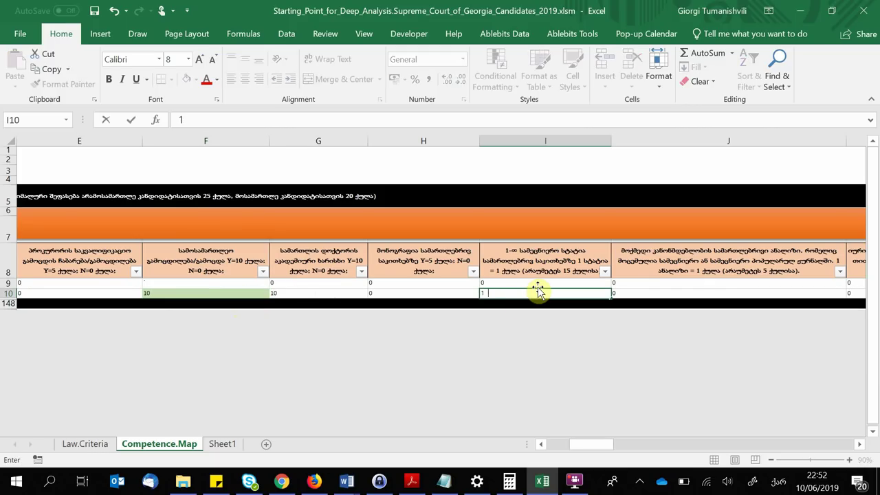
Step: Check the raw and scaled totals for knowledge of legal norms in cells N10 and O10
{"action": "key", "text": "Right"}
{"action": "key", "text": "Right"}
{"action": "key", "text": "Right"}
{"action": "key", "text": "Right"}
{"action": "key", "text": "Right"}
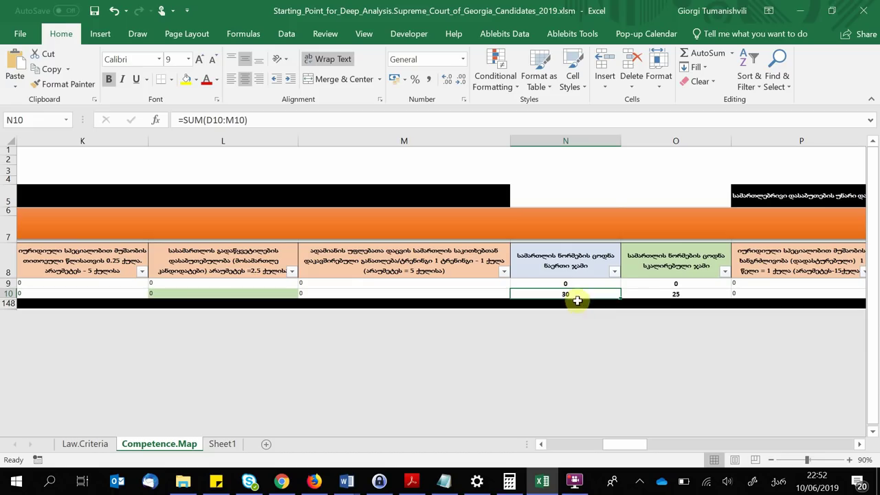
{"action": "left_click", "coordinate": [679, 294]}
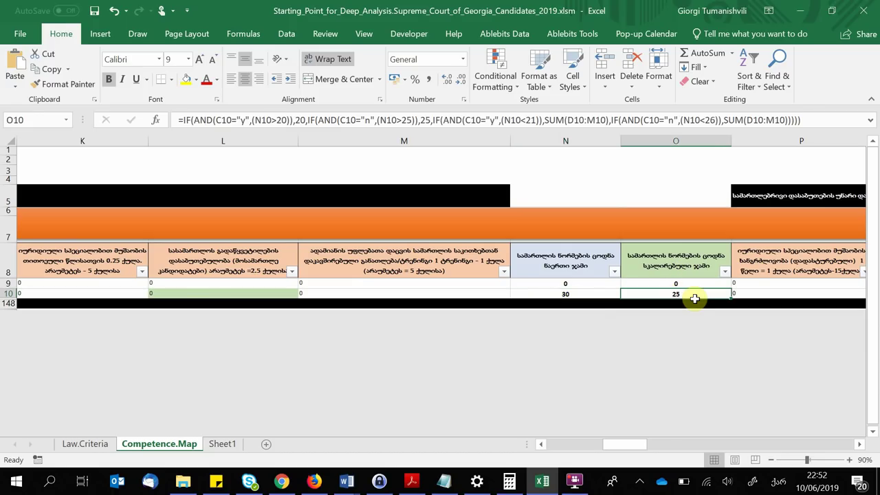
Step: Change the judge candidate's status in cell C10 to Y
{"action": "key", "text": "Left"}
{"action": "key", "text": "Left"}
{"action": "key", "text": "Left"}
{"action": "key", "text": "Left"}
{"action": "key", "text": "Left"}
{"action": "key", "text": "Left"}
{"action": "key", "text": "Left"}
{"action": "key", "text": "Left"}
{"action": "key", "text": "Left"}
{"action": "key", "text": "Left"}
{"action": "key", "text": "Left"}
{"action": "key", "text": "Left"}
{"action": "key", "text": "Left"}
{"action": "key", "text": "Left"}
{"action": "key", "text": "Right"}
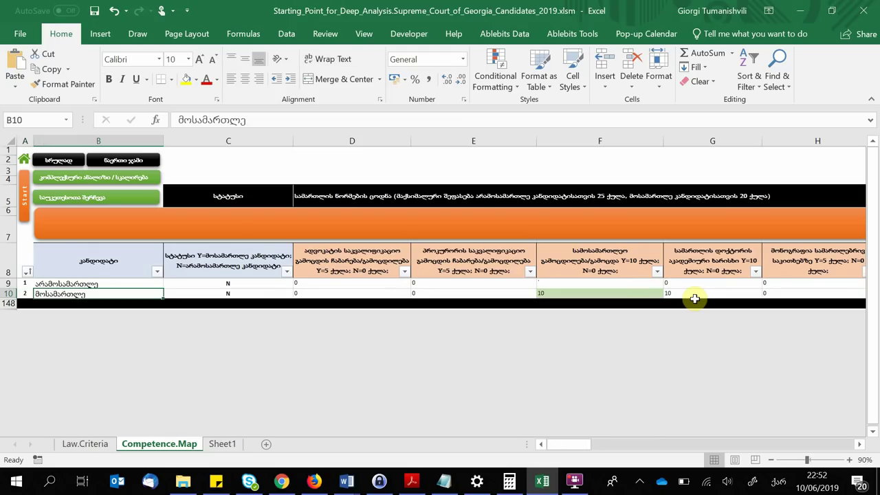
{"action": "key", "text": "Right"}
{"action": "key", "text": "alt+shift"}
{"action": "type", "text": "Y"}
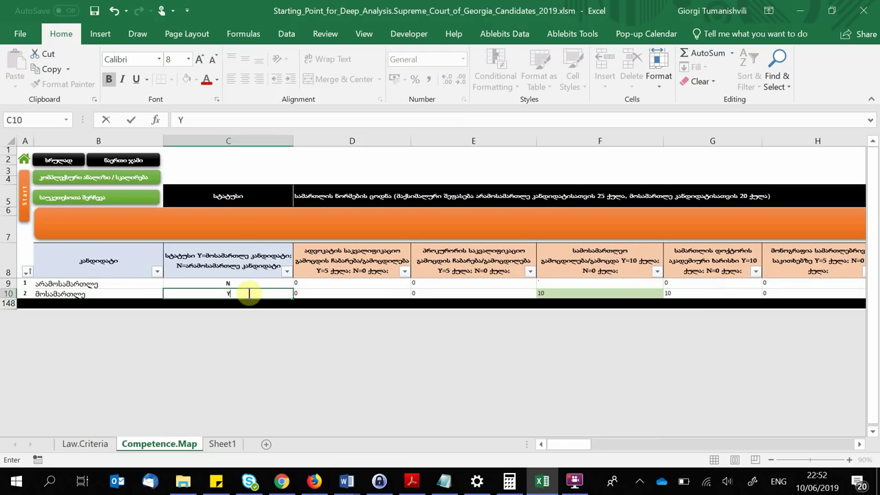
Step: Examine row 10's scores and legal norms totals under the judge status
{"action": "key", "text": "Right"}
{"action": "key", "text": "Right"}
{"action": "key", "text": "Right"}
{"action": "key", "text": "Right"}
{"action": "key", "text": "Right"}
{"action": "key", "text": "Right"}
{"action": "key", "text": "Right"}
{"action": "key", "text": "Right"}
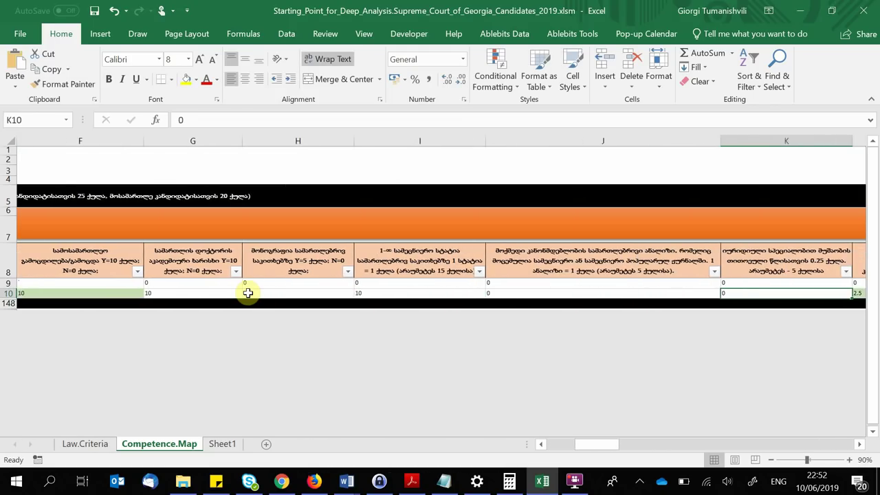
{"action": "key", "text": "Right"}
{"action": "key", "text": "Right"}
{"action": "key", "text": "Right"}
{"action": "key", "text": "Right"}
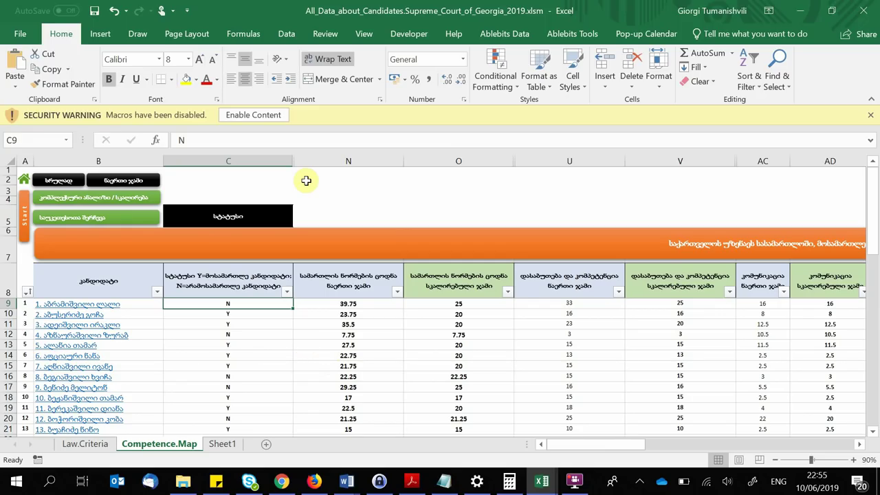
Step: Enable the macro content in the All_Data_about_Candidates.Supreme Court of Georgia_2019 workbook
{"action": "left_click", "coordinate": [248, 119]}
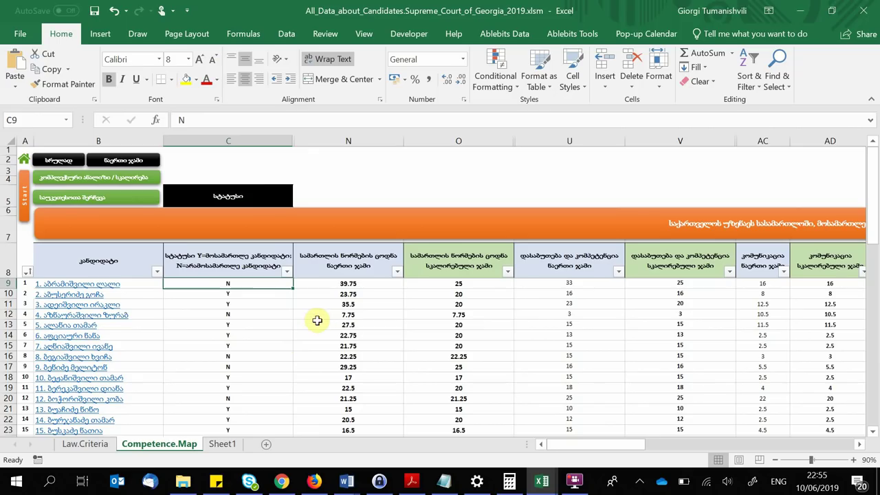
Step: Switch the Competence.Map sheet to the full (სრულად) view showing every individual criteria column
{"action": "left_click", "coordinate": [49, 161]}
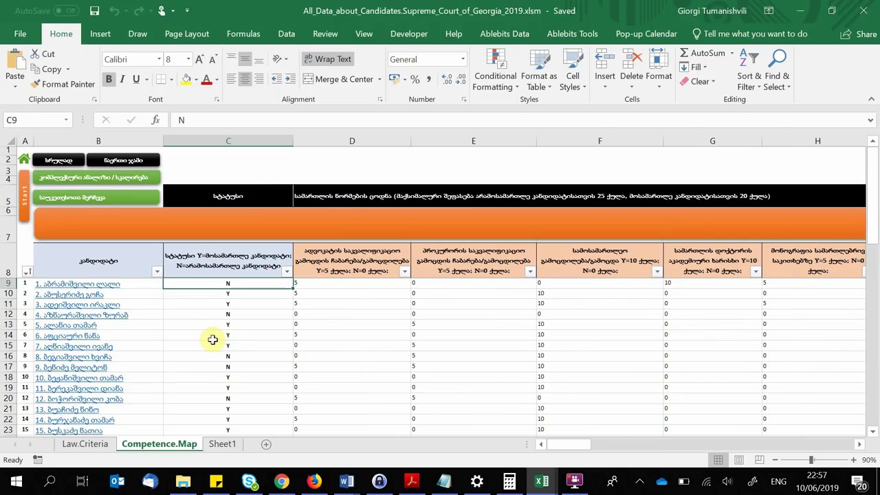
{"action": "key", "text": "Left"}
{"action": "key", "text": "Left"}
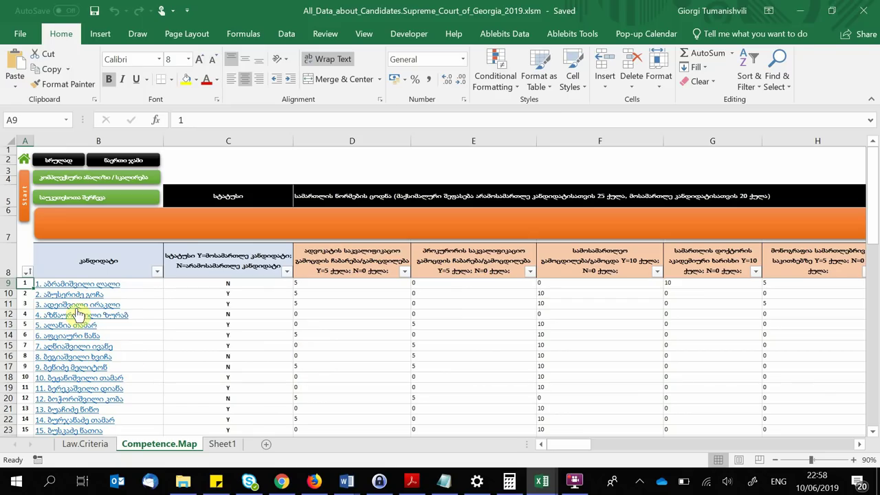
Step: Open the autobiography PDF linked to the candidate in row 9 and read it through, ending back in the Excel workbook
{"action": "left_click", "coordinate": [77, 284]}
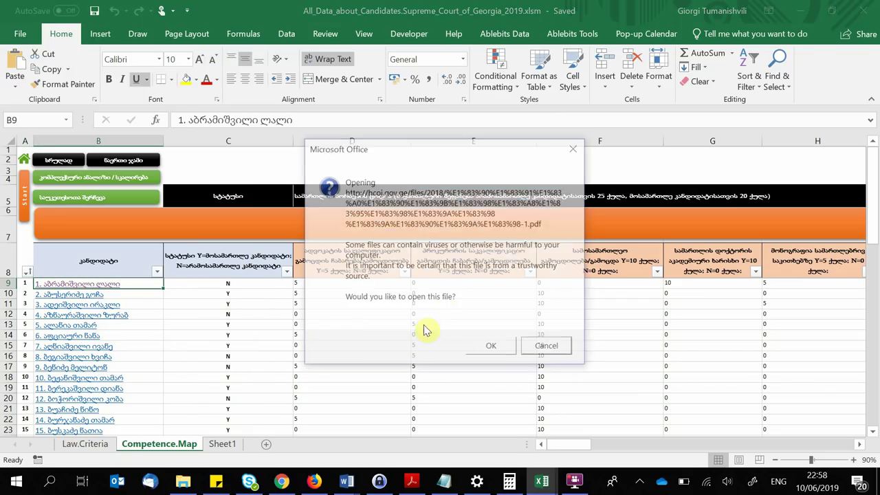
{"action": "left_click", "coordinate": [487, 348]}
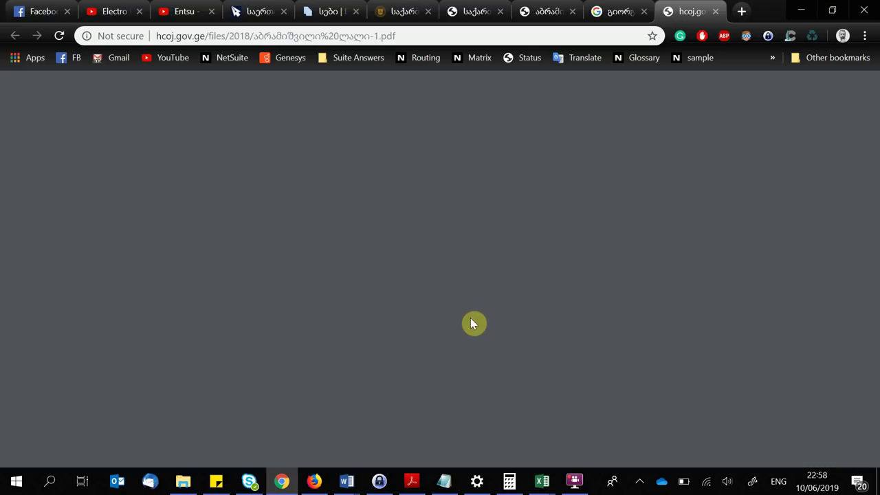
{"action": "scroll", "coordinate": [466, 297], "scroll_direction": "down", "scroll_amount": 10}
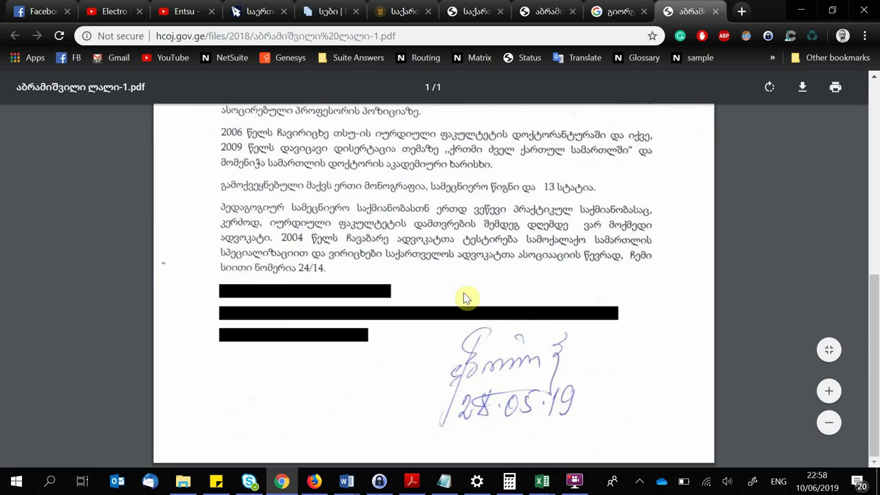
{"action": "scroll", "coordinate": [466, 297], "scroll_direction": "up", "scroll_amount": 12}
{"action": "scroll", "coordinate": [466, 297], "scroll_direction": "down", "scroll_amount": 4}
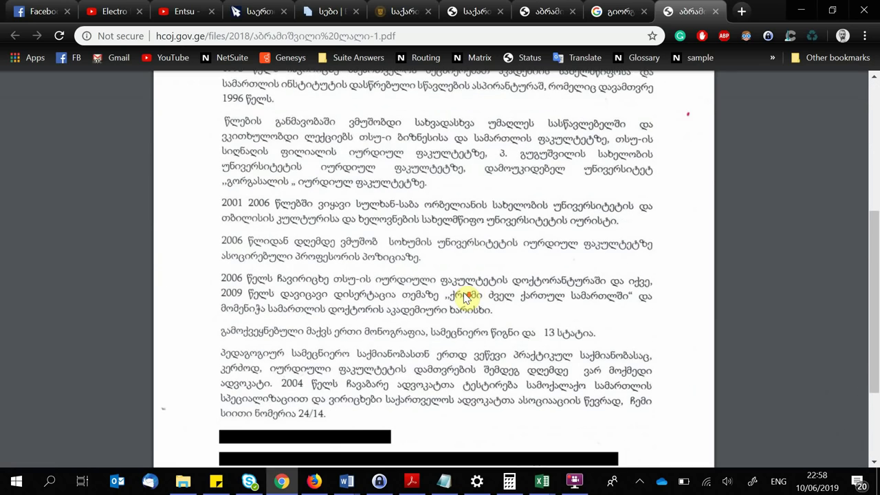
{"action": "scroll", "coordinate": [466, 298], "scroll_direction": "up", "scroll_amount": 4}
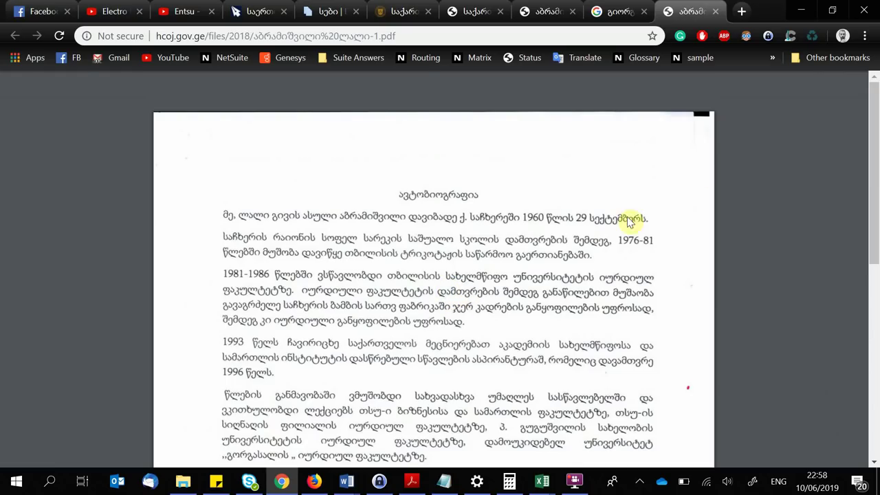
{"action": "left_click", "coordinate": [803, 12]}
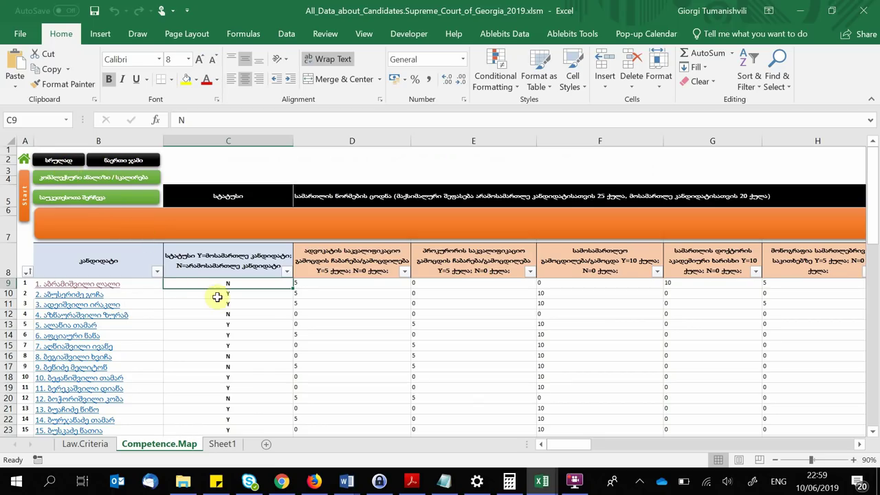
Step: Examine row 9's individual scores across the legal norms and reasoning criteria up to the raw total in U9
{"action": "key", "text": "Right"}
{"action": "key", "text": "Right"}
{"action": "key", "text": "Right"}
{"action": "key", "text": "Right"}
{"action": "key", "text": "Right"}
{"action": "key", "text": "Right"}
{"action": "key", "text": "Right"}
{"action": "key", "text": "Right"}
{"action": "key", "text": "Right"}
{"action": "key", "text": "Right"}
{"action": "key", "text": "Right"}
{"action": "key", "text": "Right"}
{"action": "key", "text": "Right"}
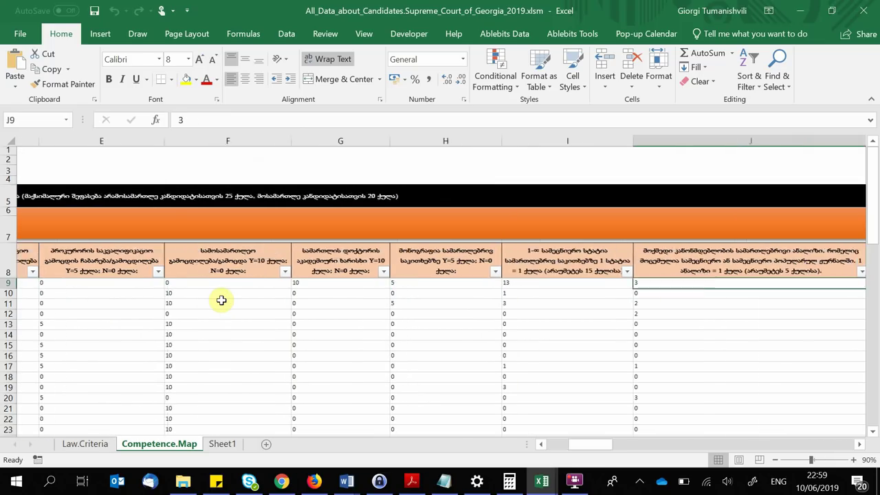
{"action": "key", "text": "Right"}
{"action": "key", "text": "Right"}
{"action": "key", "text": "Right"}
{"action": "key", "text": "Right"}
{"action": "key", "text": "Right"}
{"action": "key", "text": "Right"}
{"action": "key", "text": "Right"}
{"action": "key", "text": "Right"}
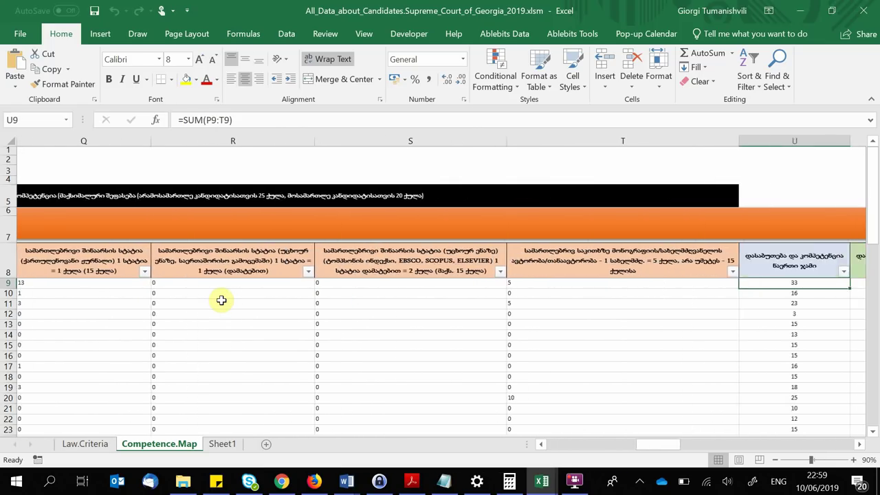
{"action": "key", "text": "ctrl+Left"}
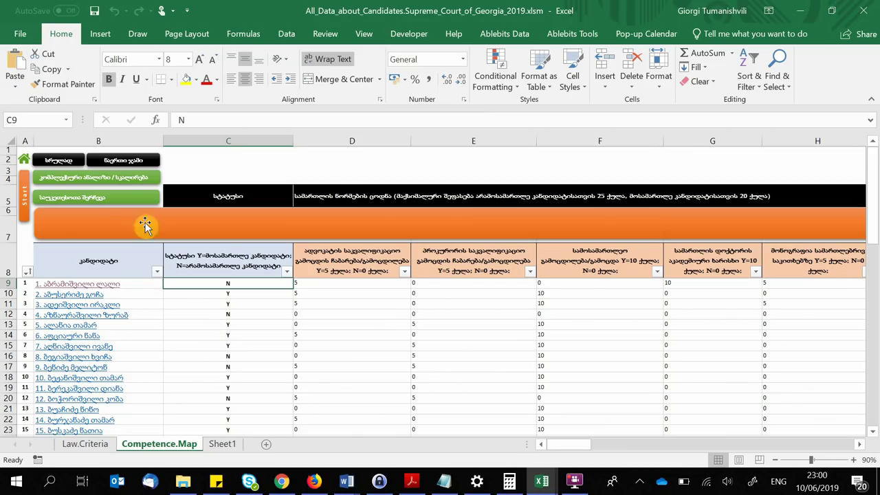
Step: Show the ნაერთი ჯამი totals view and sort candidates by the overall raw competence total in column AX, largest to smallest
{"action": "left_click", "coordinate": [124, 164]}
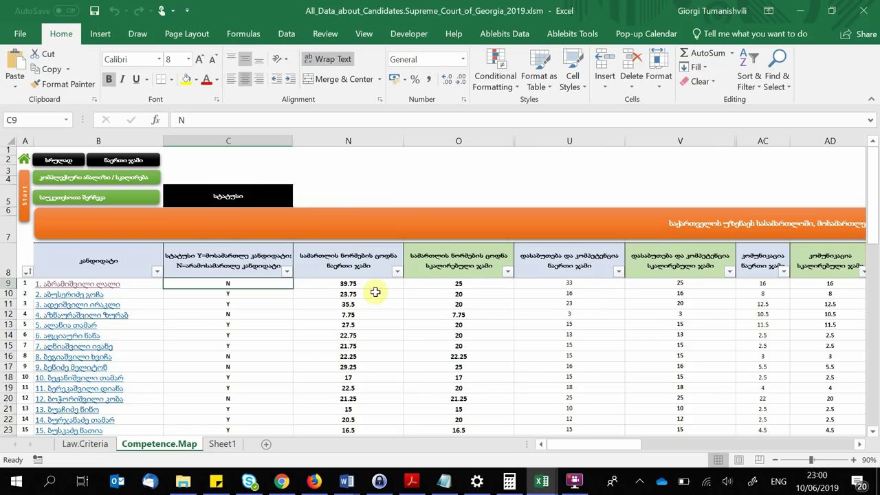
{"action": "left_click_drag", "start_coordinate": [622, 451], "coordinate": [818, 440]}
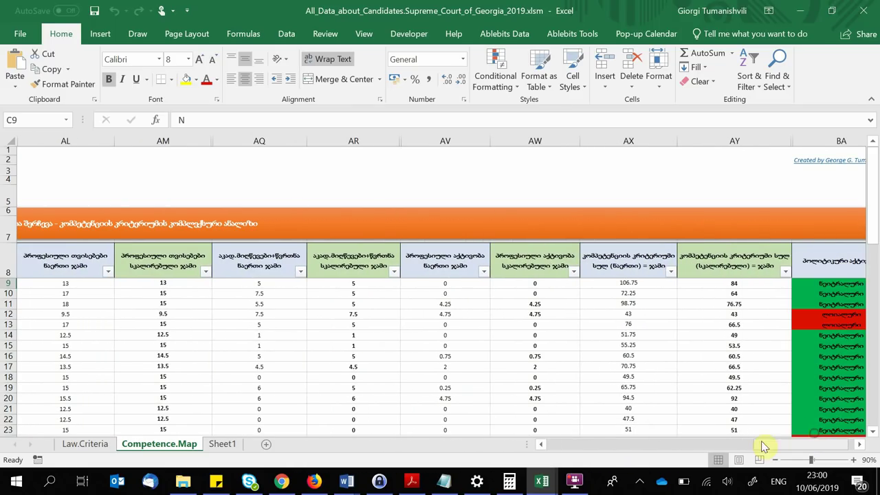
{"action": "left_click", "coordinate": [670, 271]}
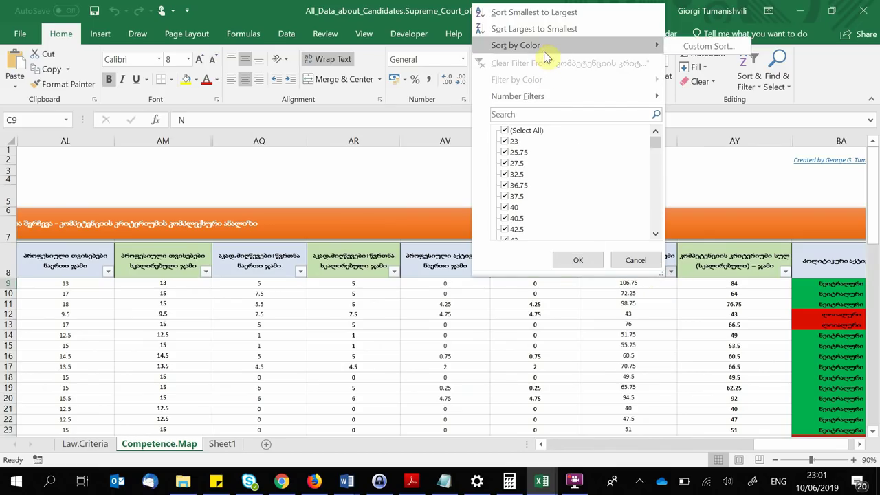
{"action": "left_click", "coordinate": [553, 31]}
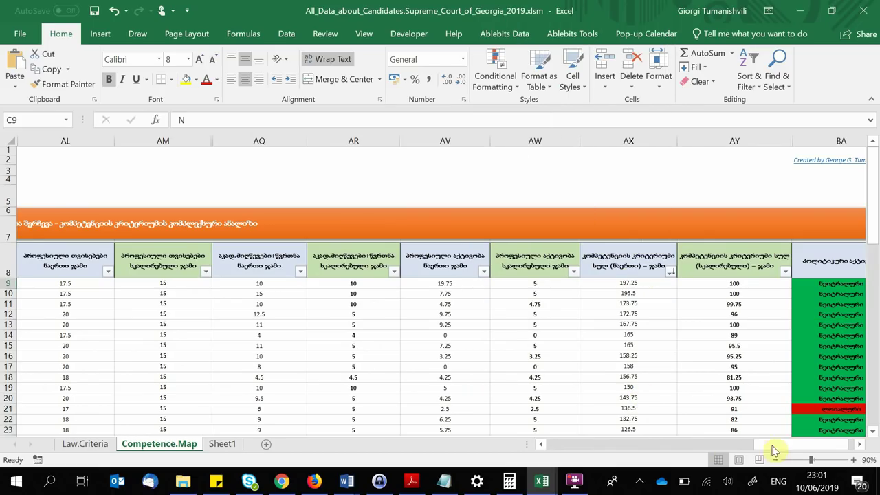
Step: Review the top-ranked candidates' totals and check the scaled total formula in cell AY9
{"action": "left_click_drag", "start_coordinate": [776, 446], "coordinate": [546, 452]}
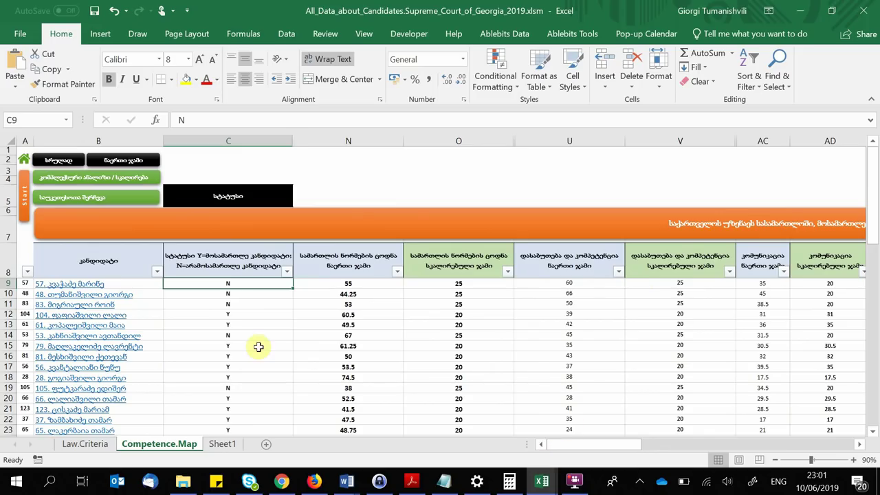
{"action": "scroll", "coordinate": [648, 409], "scroll_direction": "right", "scroll_amount": 10}
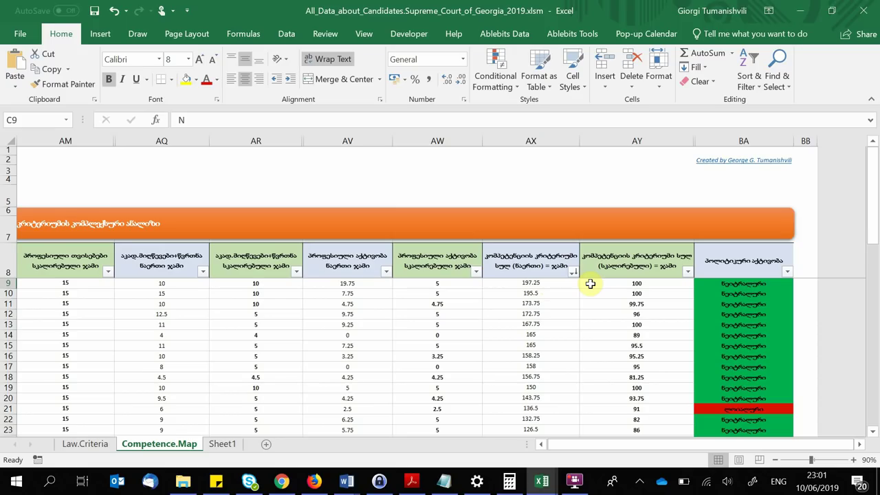
{"action": "left_click", "coordinate": [637, 285]}
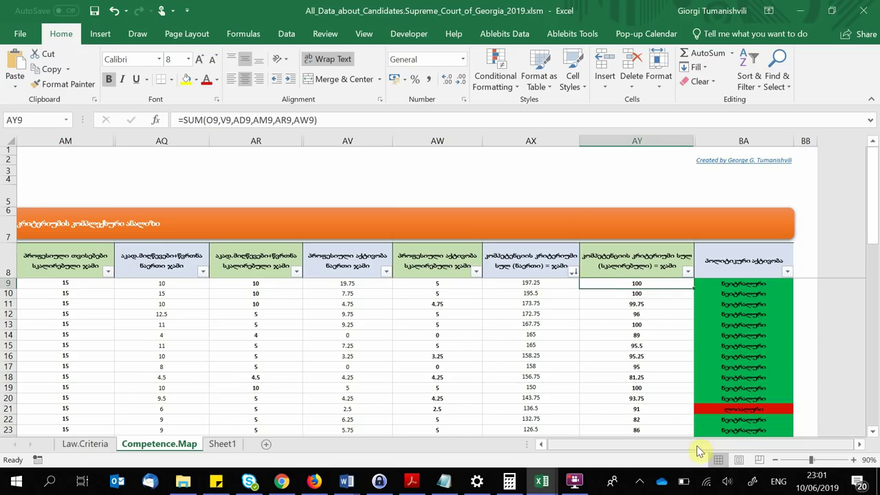
{"action": "key", "text": "ctrl+Home"}
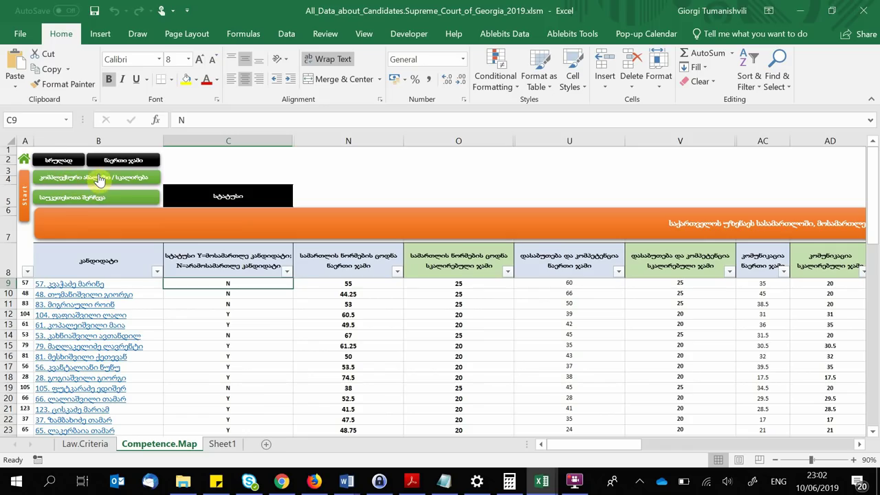
Step: Switch to the complex analysis / scaling (კომპლექსური ანალიზი / სკალირება) view and look through the candidates' scaled totals
{"action": "left_click", "coordinate": [97, 181]}
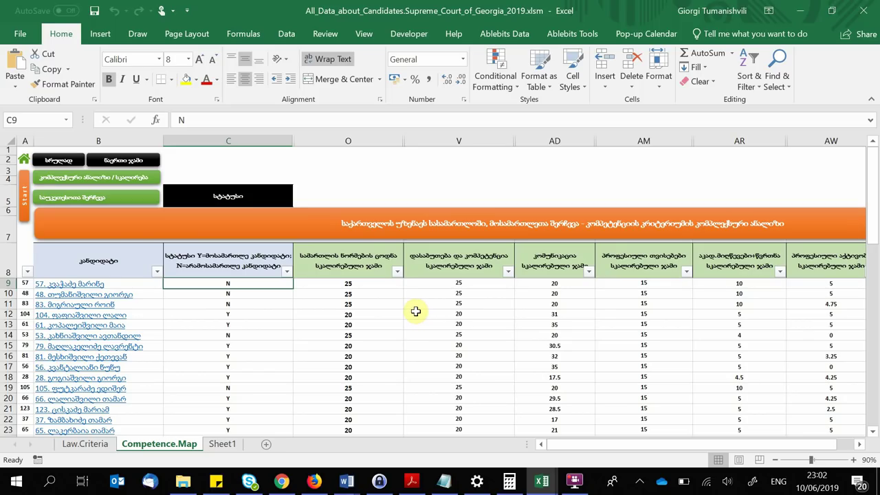
{"action": "key", "text": "ctrl+Right"}
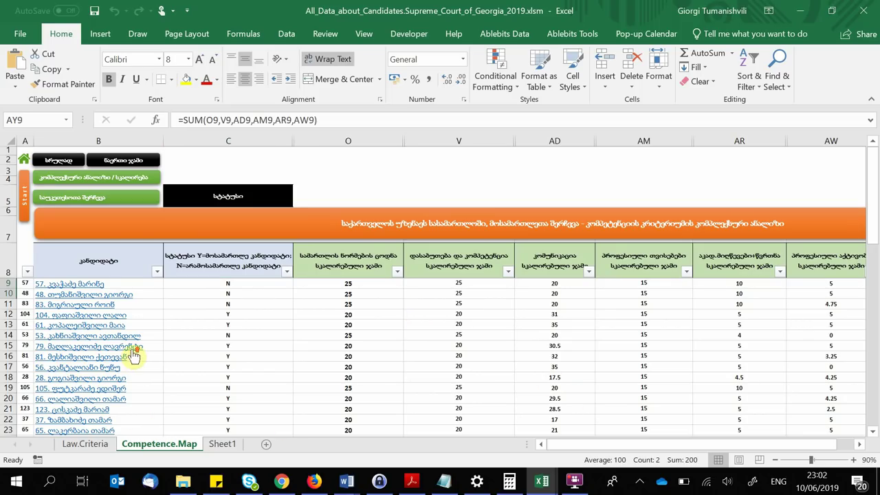
{"action": "scroll", "coordinate": [133, 354], "scroll_direction": "down", "scroll_amount": 10}
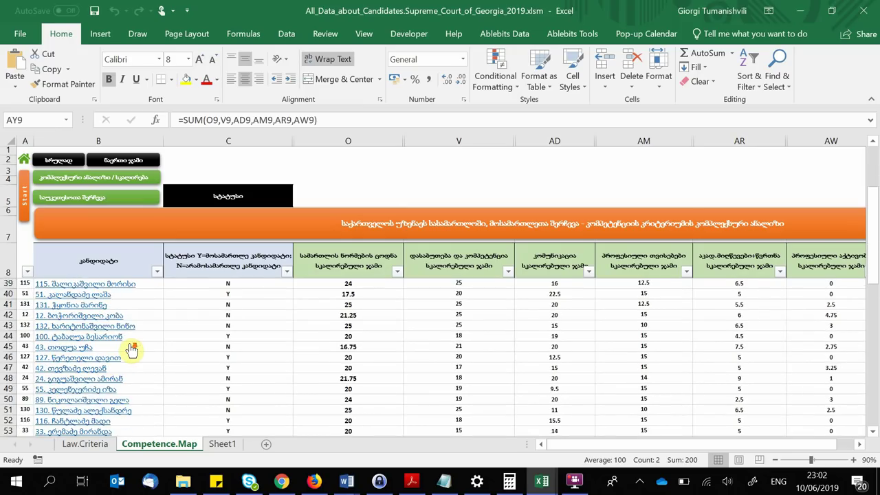
{"action": "scroll", "coordinate": [132, 350], "scroll_direction": "down", "scroll_amount": 4}
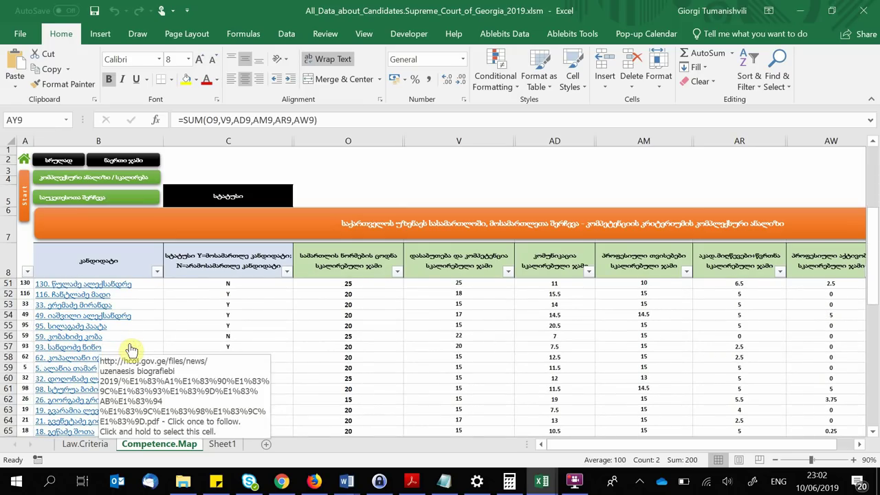
{"action": "scroll", "coordinate": [131, 350], "scroll_direction": "up", "scroll_amount": 14}
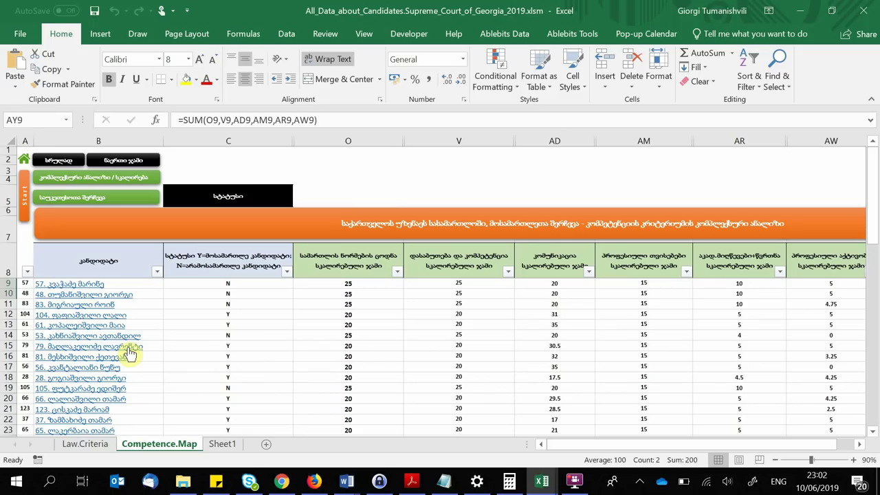
Step: Show the best-candidate selection (საუკეთესოთა შერჩევა) view, ranked by the overall scaled competence total from largest to smallest
{"action": "left_click", "coordinate": [93, 201]}
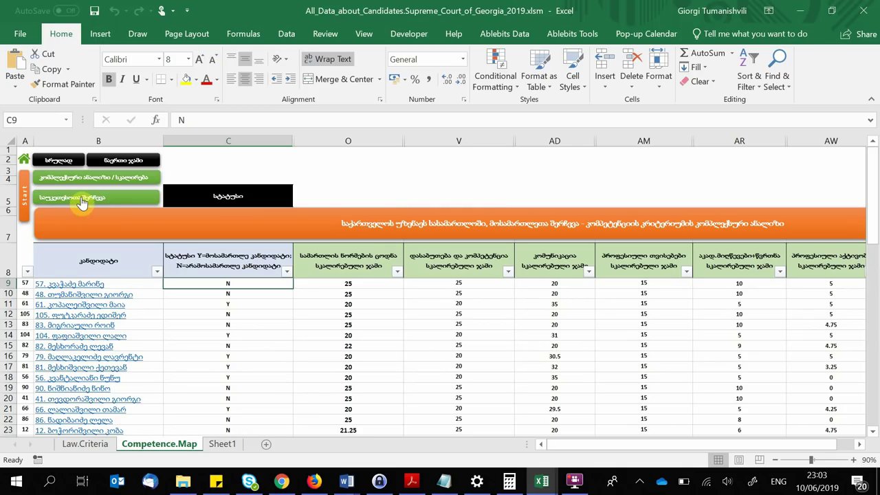
{"action": "left_click", "coordinate": [81, 202]}
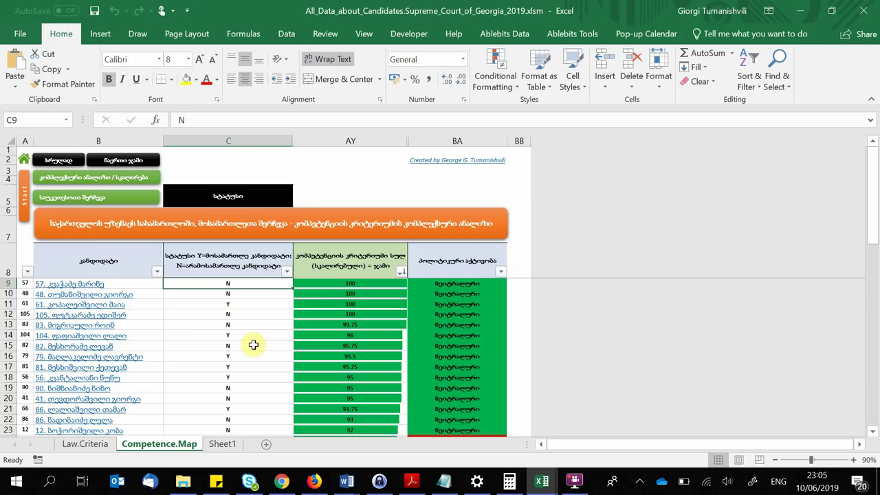
Step: Examine the ranked candidate list, comparing the scaled totals in column AY with the political activity ratings in column BA
{"action": "scroll", "coordinate": [253, 344], "scroll_direction": "down", "scroll_amount": 5}
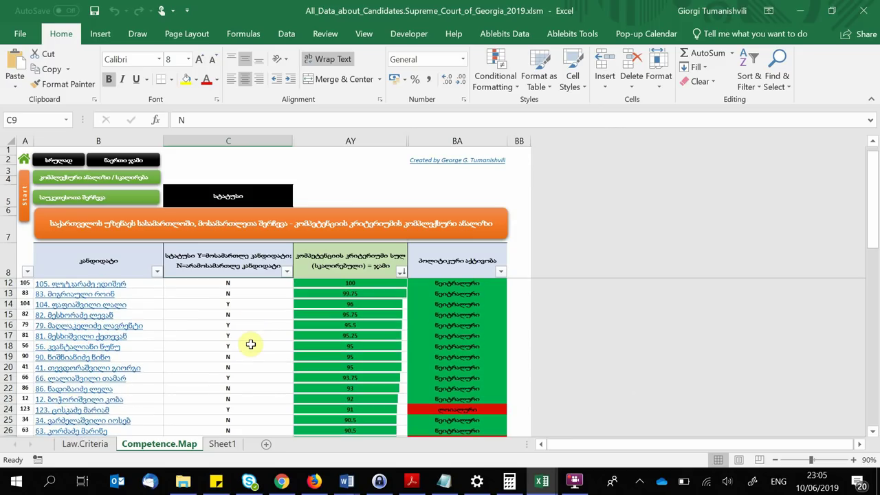
{"action": "scroll", "coordinate": [251, 344], "scroll_direction": "down", "scroll_amount": 10}
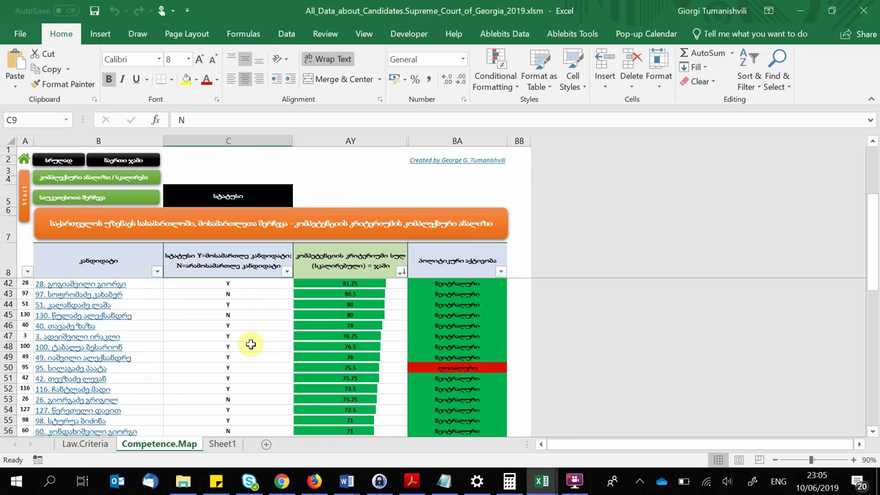
{"action": "scroll", "coordinate": [83, 347], "scroll_direction": "down", "scroll_amount": 4}
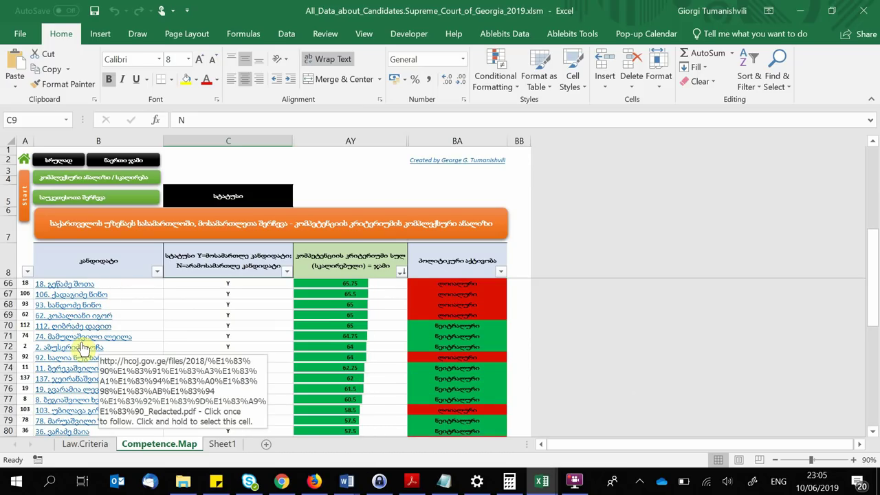
{"action": "scroll", "coordinate": [86, 348], "scroll_direction": "down", "scroll_amount": 1}
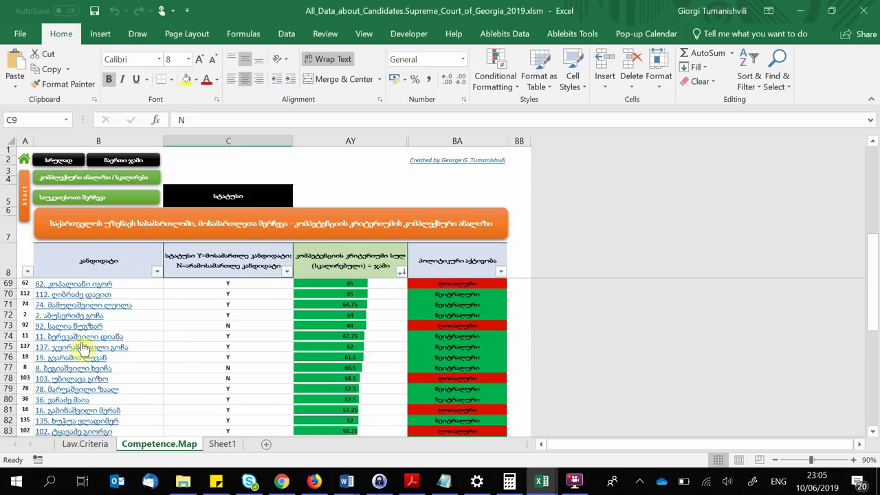
{"action": "scroll", "coordinate": [101, 363], "scroll_direction": "up", "scroll_amount": 6}
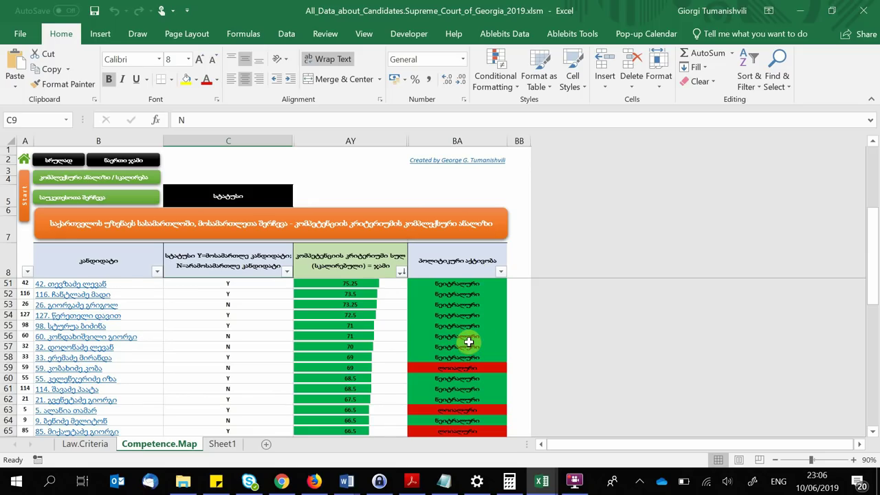
{"action": "scroll", "coordinate": [469, 342], "scroll_direction": "down", "scroll_amount": 1}
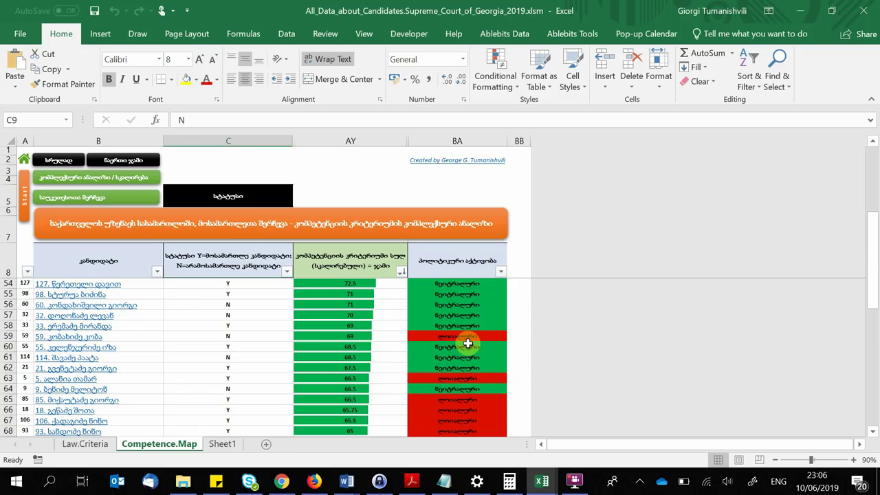
{"action": "scroll", "coordinate": [469, 342], "scroll_direction": "down", "scroll_amount": 6}
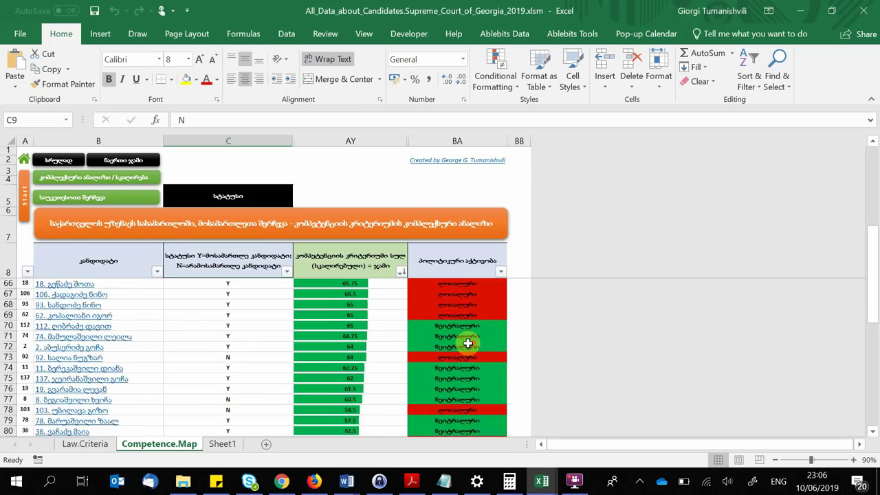
{"action": "scroll", "coordinate": [468, 343], "scroll_direction": "up", "scroll_amount": 14}
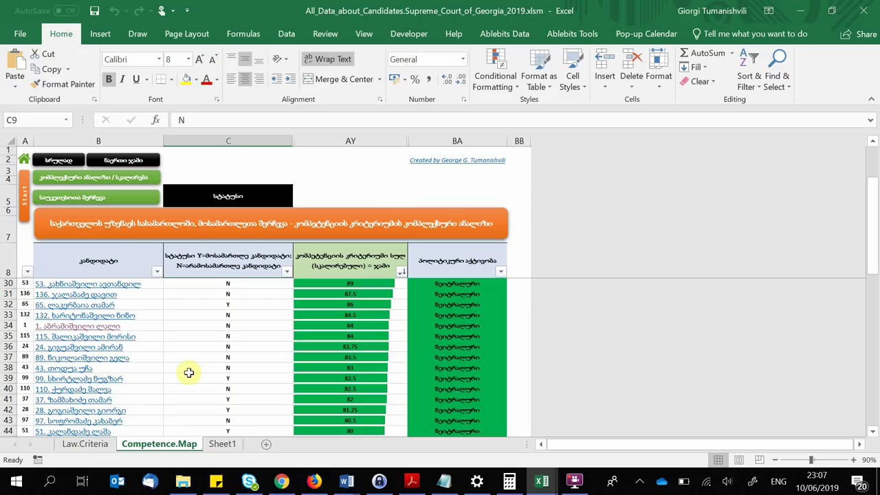
{"action": "scroll", "coordinate": [182, 376], "scroll_direction": "up", "scroll_amount": 7}
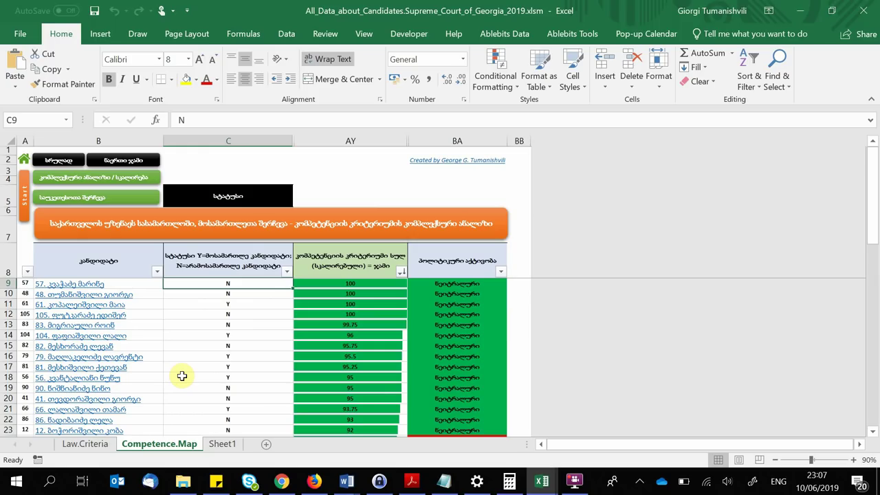
Step: Look down the best-candidate ranking past row 60, checking each candidate's judge status in column C against the scaled total and political activity
{"action": "scroll", "coordinate": [182, 376], "scroll_direction": "down", "scroll_amount": 7}
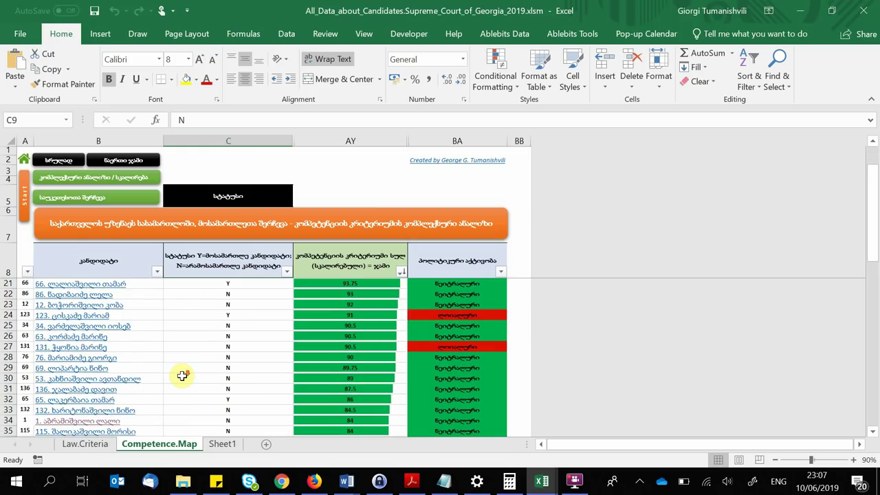
{"action": "scroll", "coordinate": [182, 376], "scroll_direction": "down", "scroll_amount": 7}
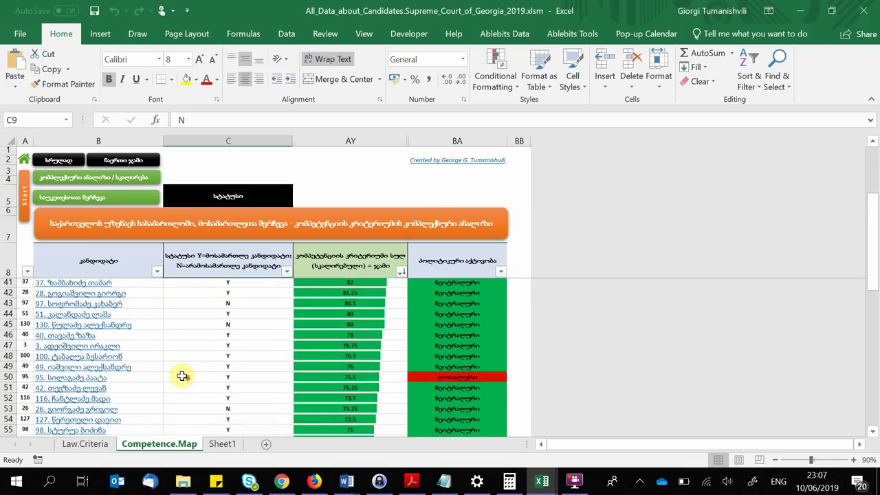
{"action": "scroll", "coordinate": [183, 377], "scroll_direction": "down", "scroll_amount": 3}
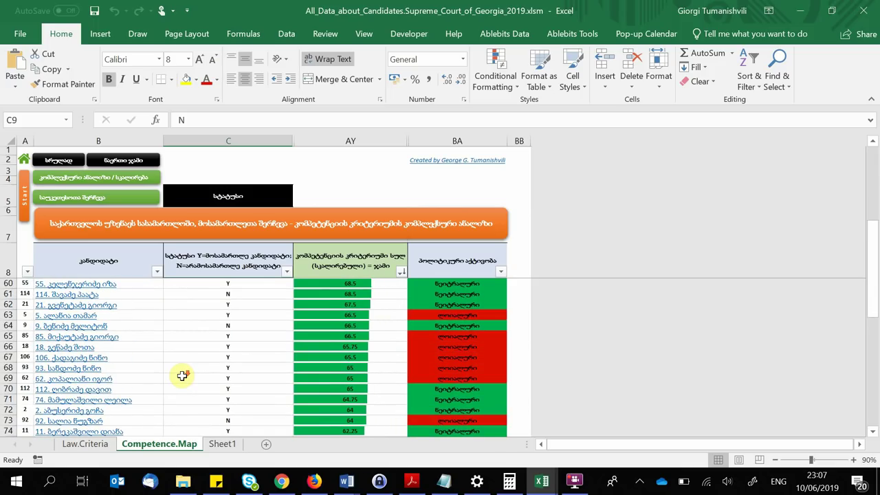
{"action": "scroll", "coordinate": [182, 376], "scroll_direction": "down", "scroll_amount": 4}
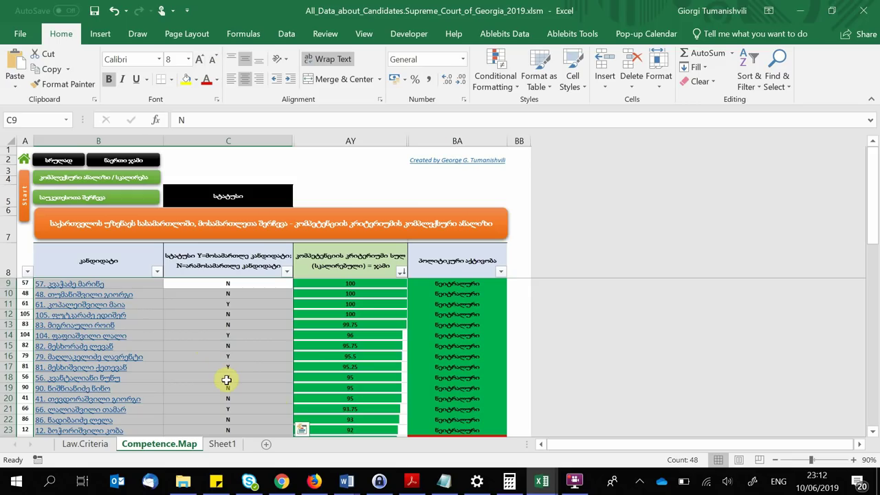
{"action": "scroll", "coordinate": [227, 380], "scroll_direction": "down", "scroll_amount": 3}
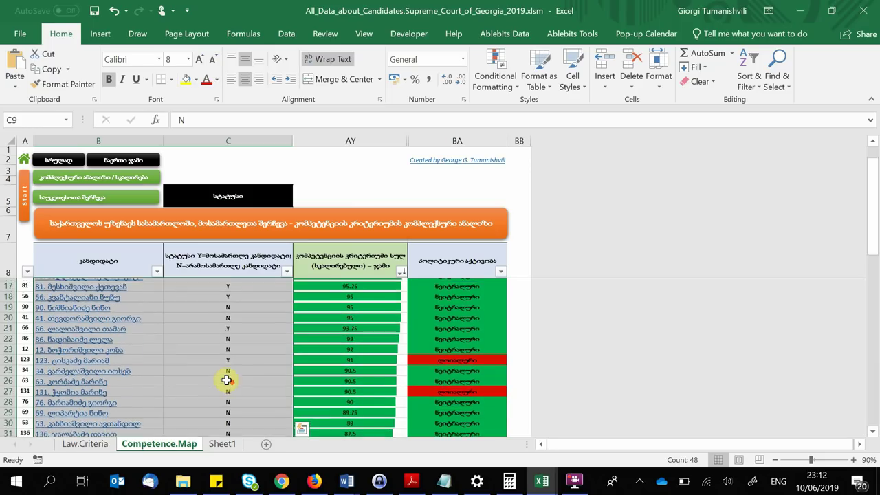
{"action": "scroll", "coordinate": [227, 381], "scroll_direction": "down", "scroll_amount": 1}
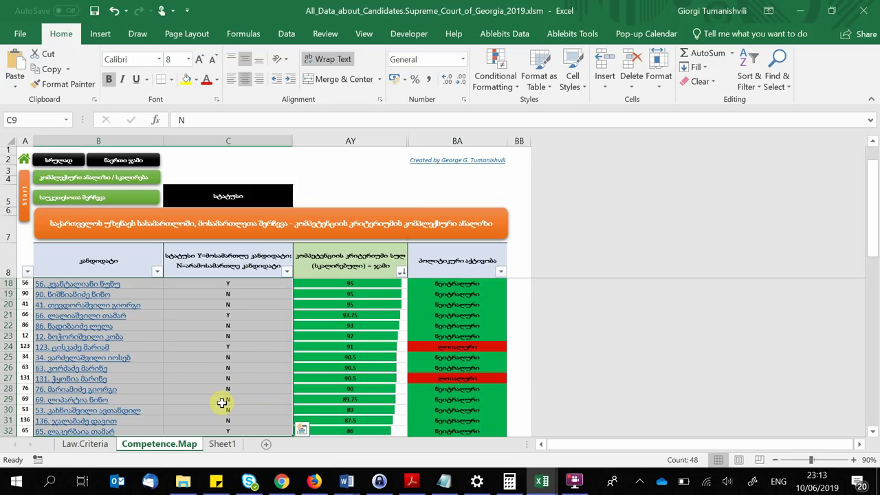
{"action": "scroll", "coordinate": [222, 403], "scroll_direction": "up", "scroll_amount": 3}
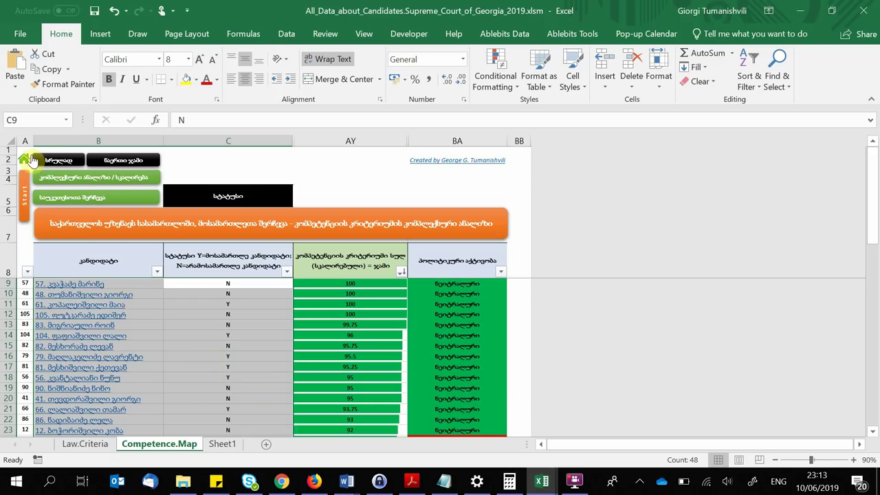
Step: Restore the candidate-number order and review the scaled criterion totals in the complex analysis view, highlighting candidate 7's row 15
{"action": "left_click", "coordinate": [25, 162]}
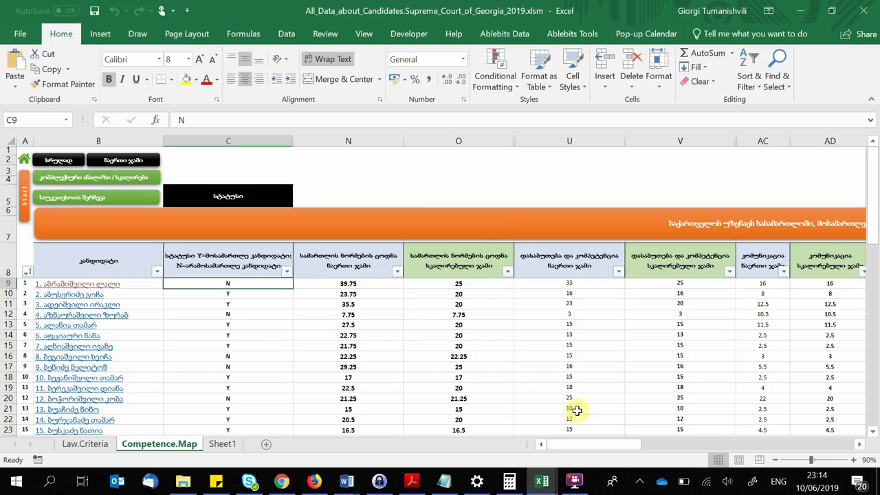
{"action": "left_click_drag", "start_coordinate": [582, 446], "coordinate": [468, 448]}
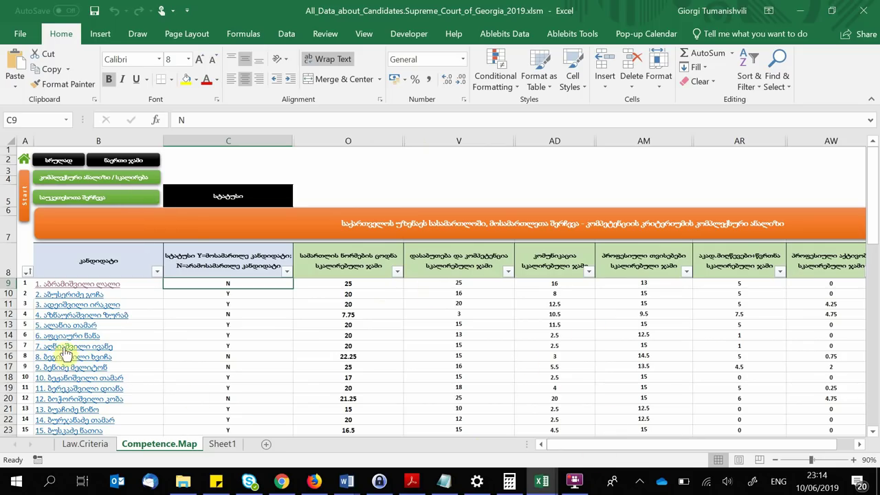
{"action": "left_click", "coordinate": [10, 346]}
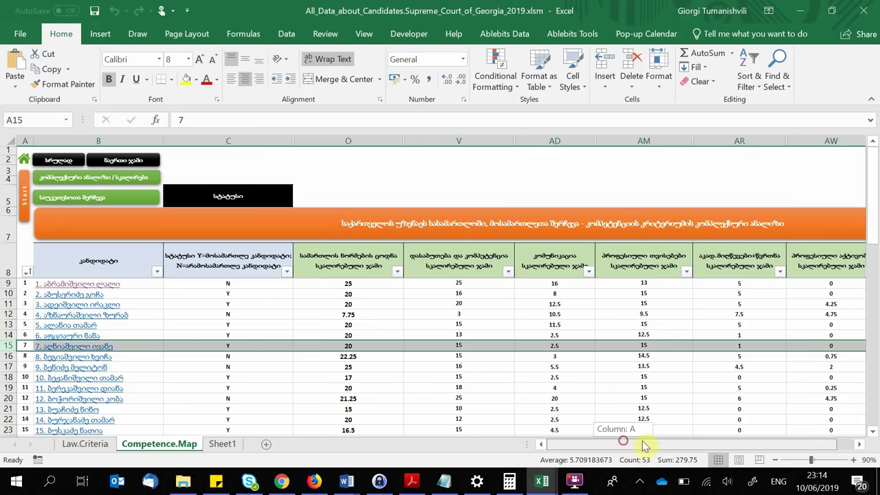
{"action": "left_click_drag", "start_coordinate": [625, 440], "coordinate": [363, 440]}
{"action": "left_click", "coordinate": [348, 180]}
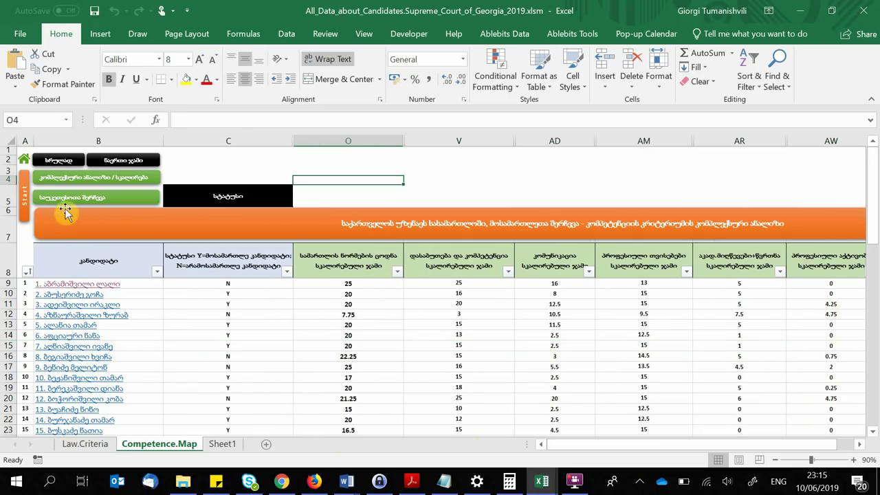
Step: Rank the best candidates (საუკეთესოთა შერჩევა) and, in the combined totals (ნაერთი ჯამი) view, compare raw totals in column AX, sorted largest to smallest, with scaled totals in AY
{"action": "left_click", "coordinate": [87, 199]}
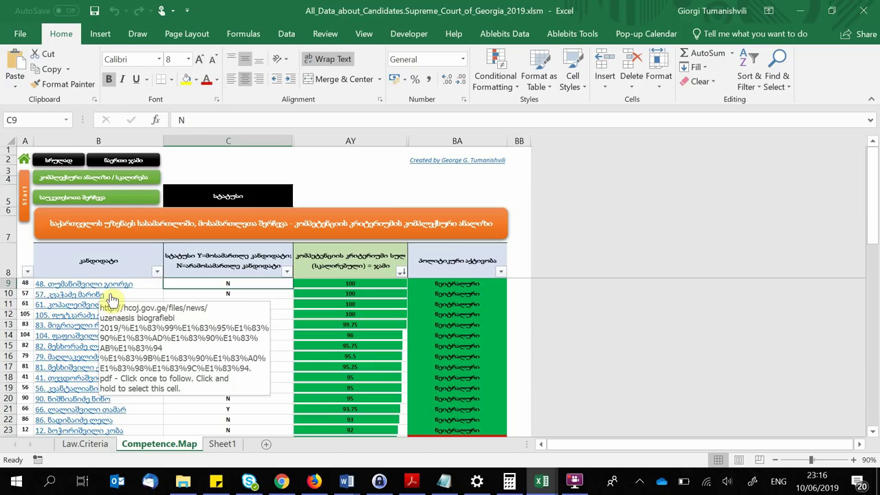
{"action": "left_click", "coordinate": [115, 161]}
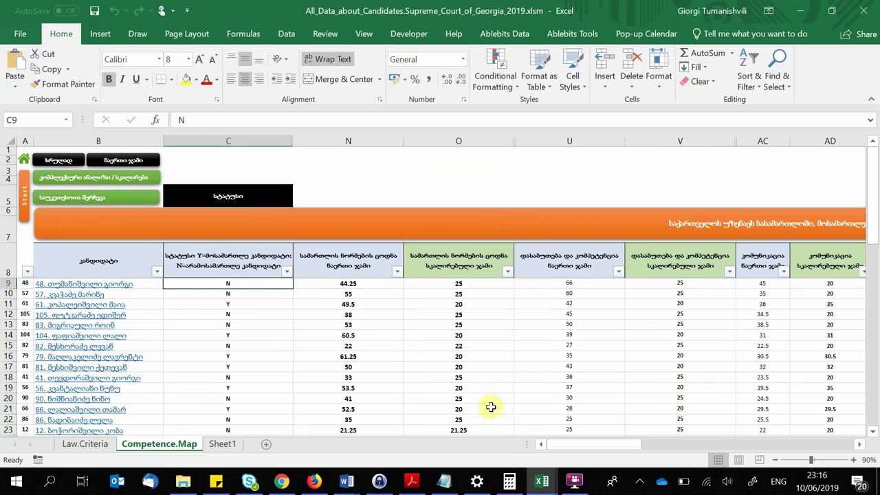
{"action": "left_click_drag", "start_coordinate": [563, 445], "coordinate": [747, 444]}
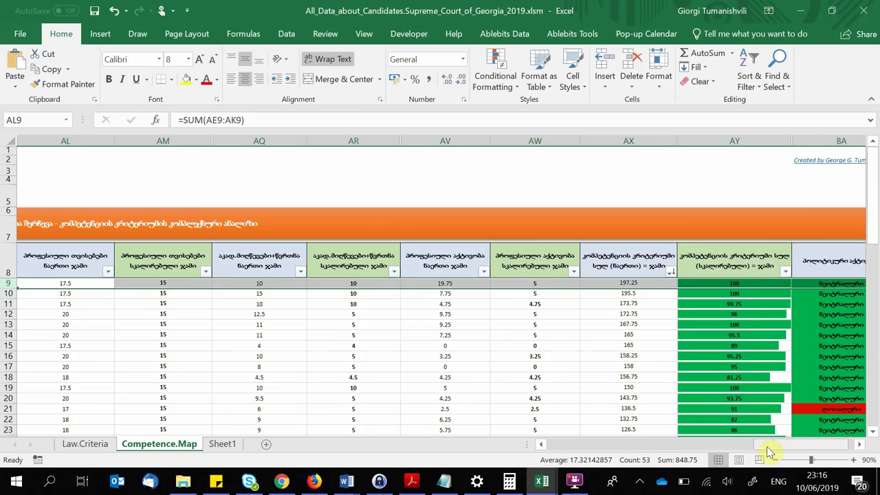
{"action": "left_click_drag", "start_coordinate": [767, 447], "coordinate": [649, 354]}
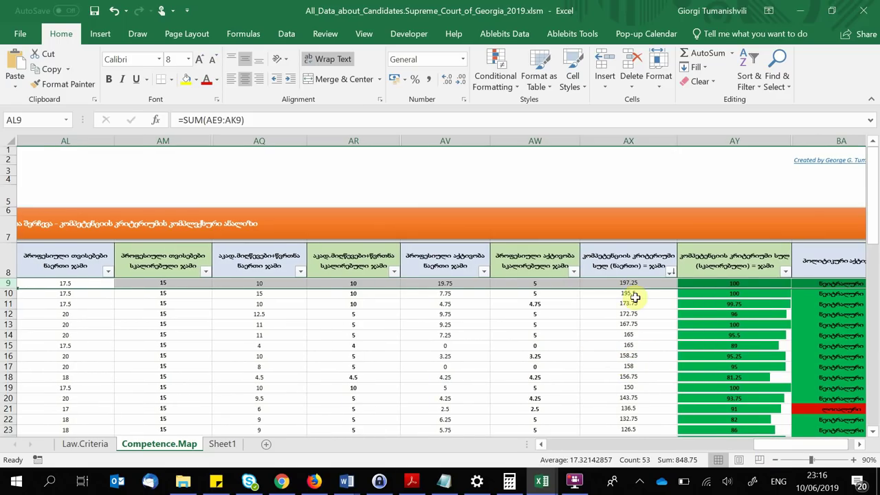
{"action": "key", "text": "ctrl+Home"}
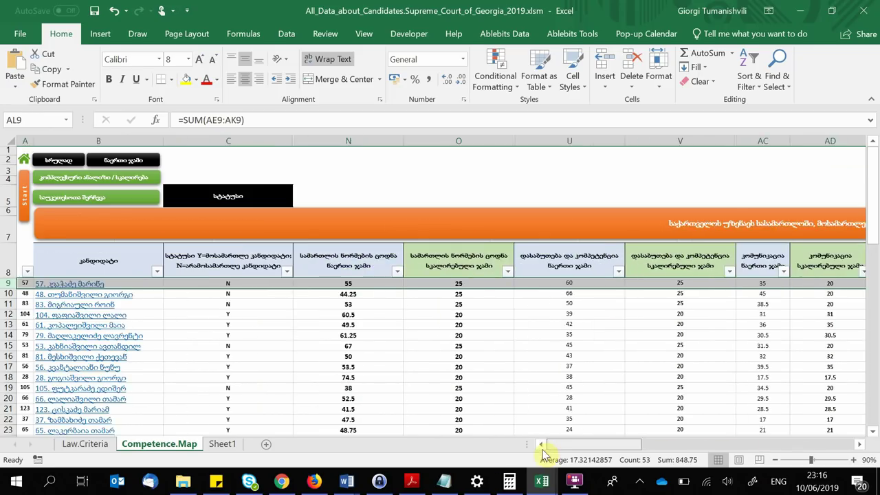